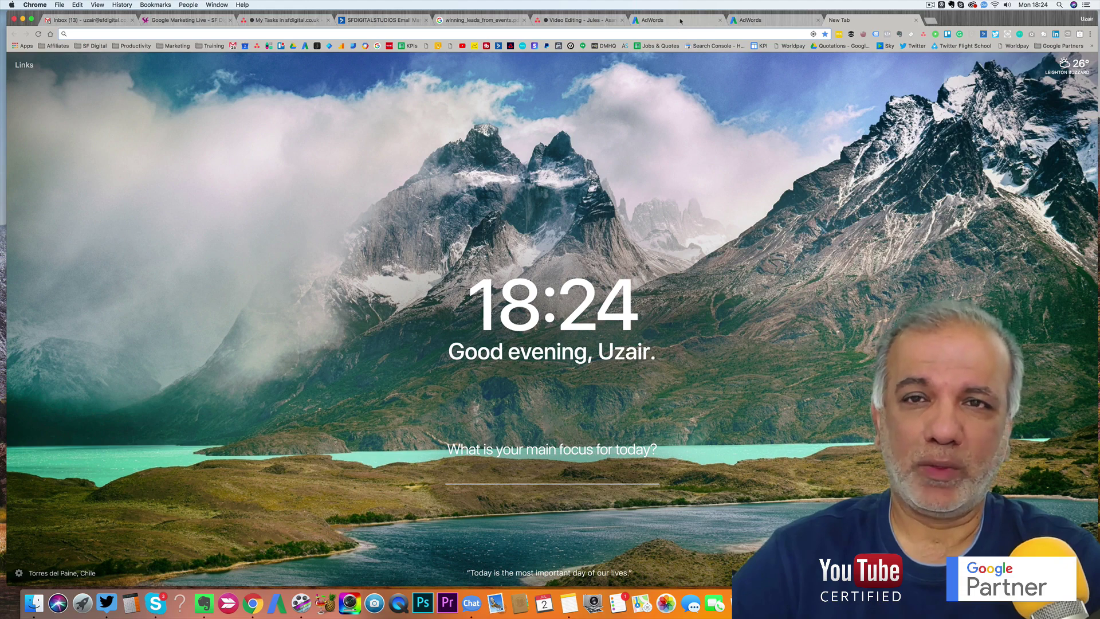
Switch to AdWords and toggle the Lead conversion action's Include in "Conversions" option on and off.
left_click(681, 21)
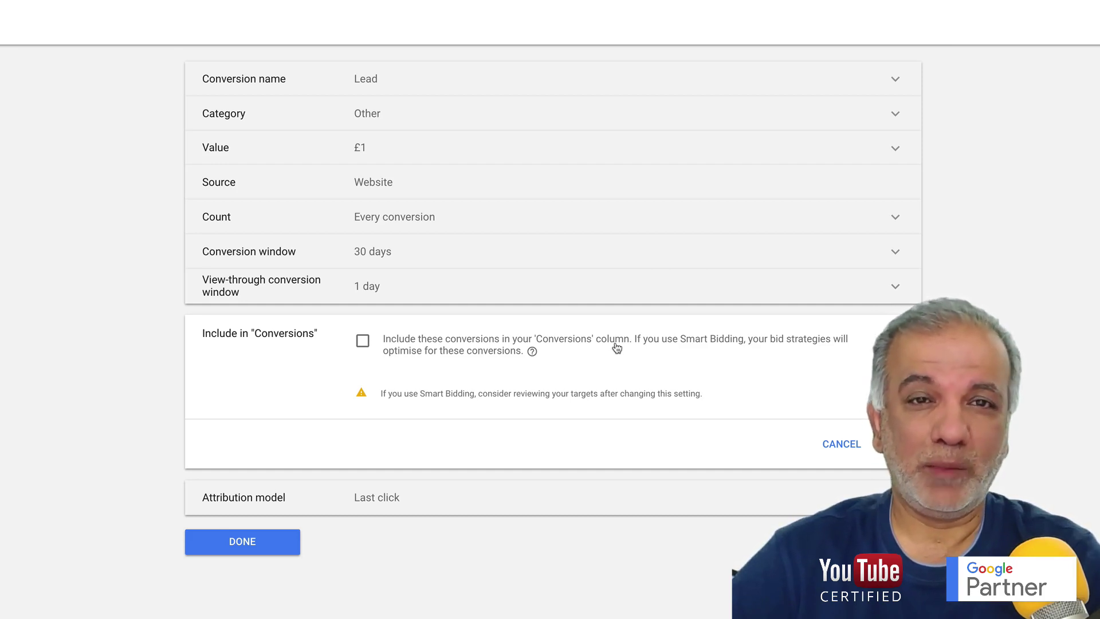
left_click(363, 342)
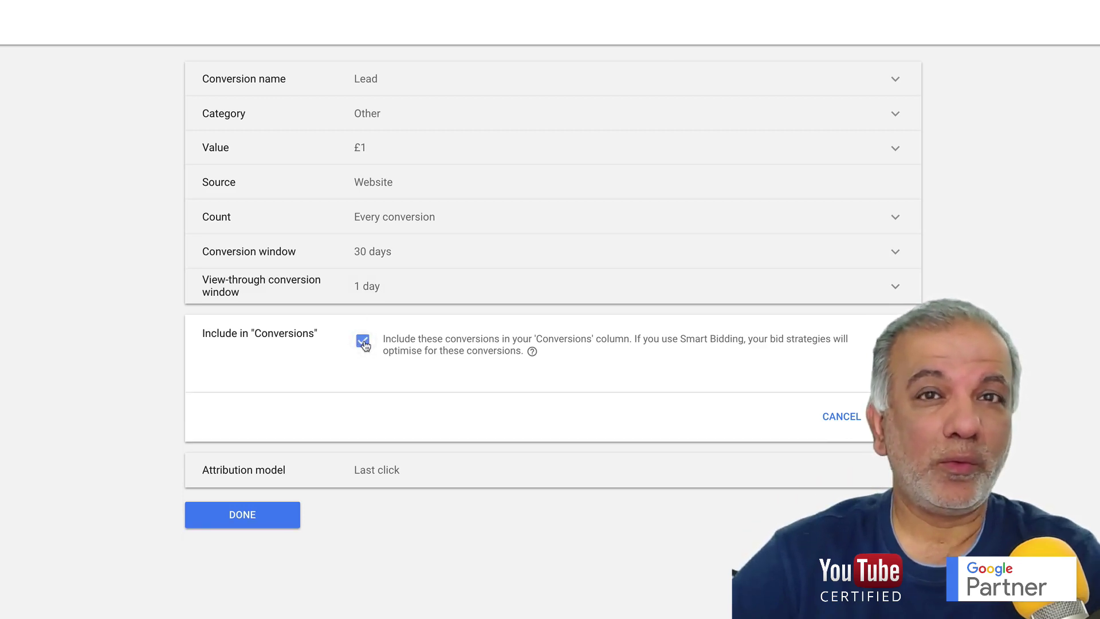
left_click(363, 343)
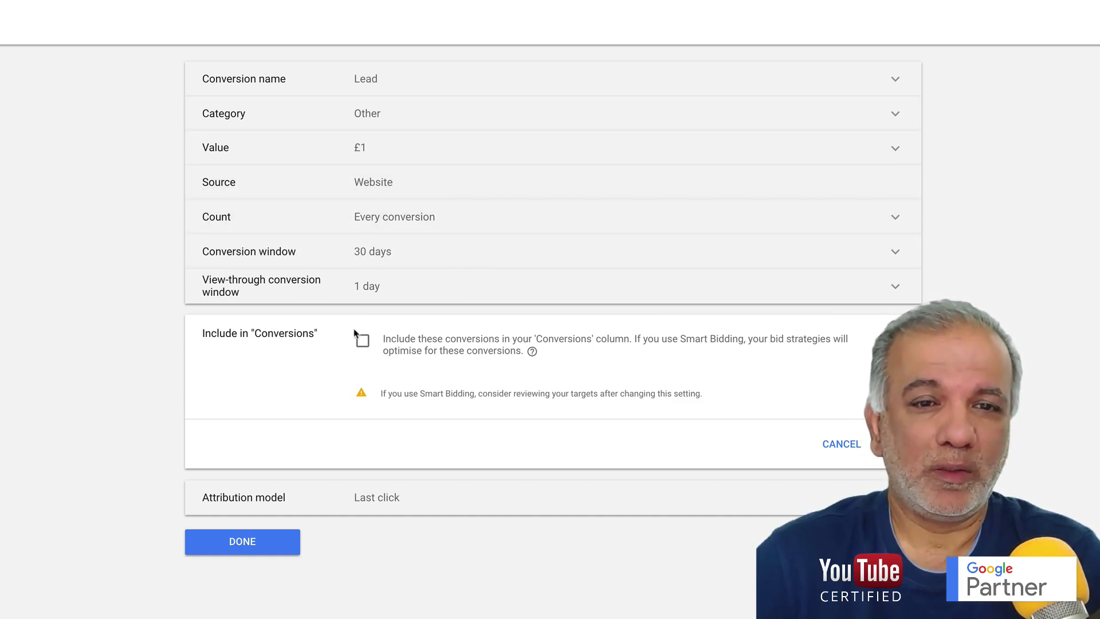
left_click(363, 343)
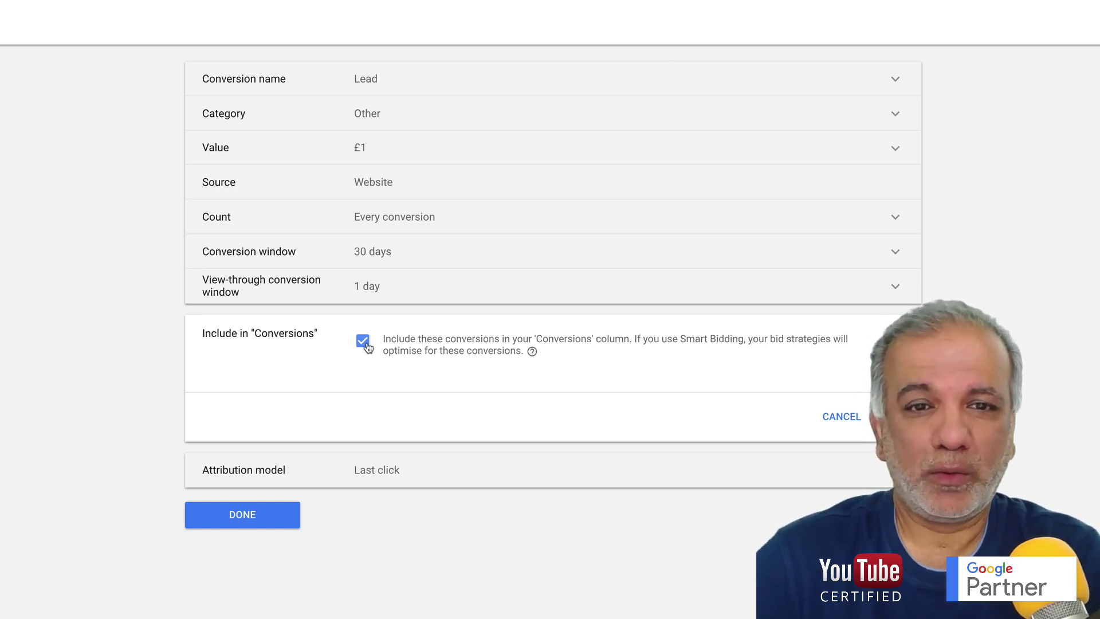
left_click(365, 344)
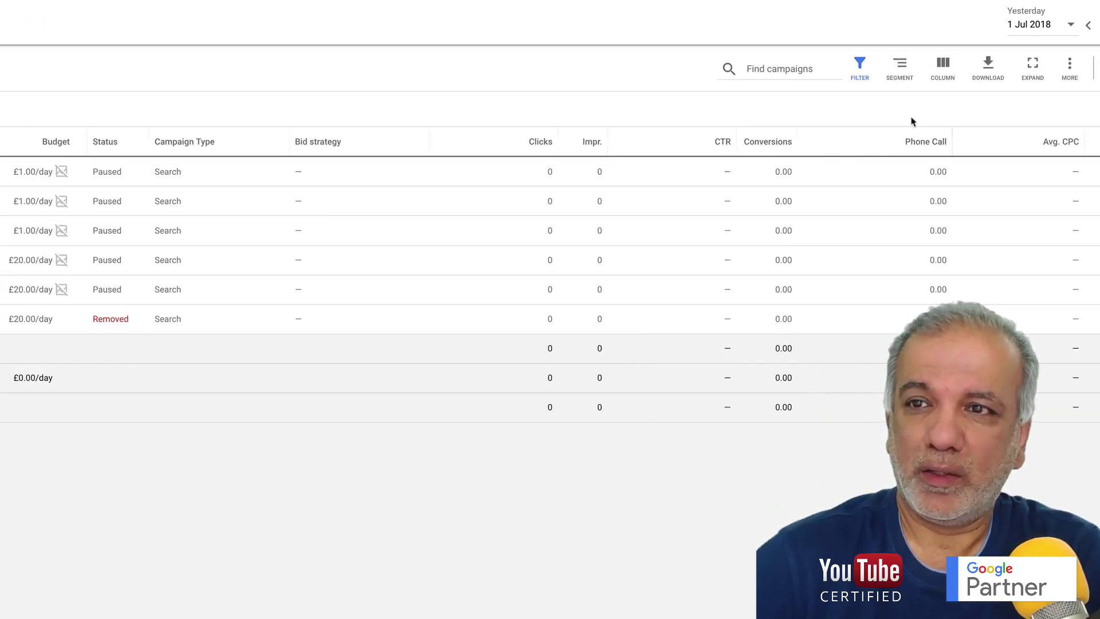
Modify the campaign table's columns and add All conv. from the Conversions group.
left_click(945, 65)
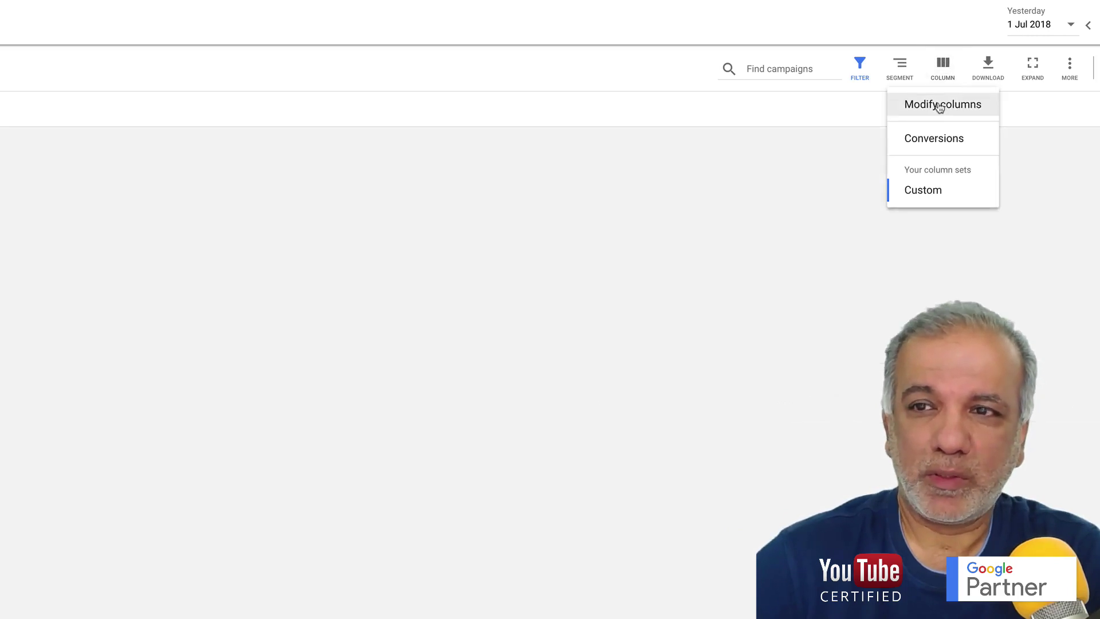
left_click(939, 107)
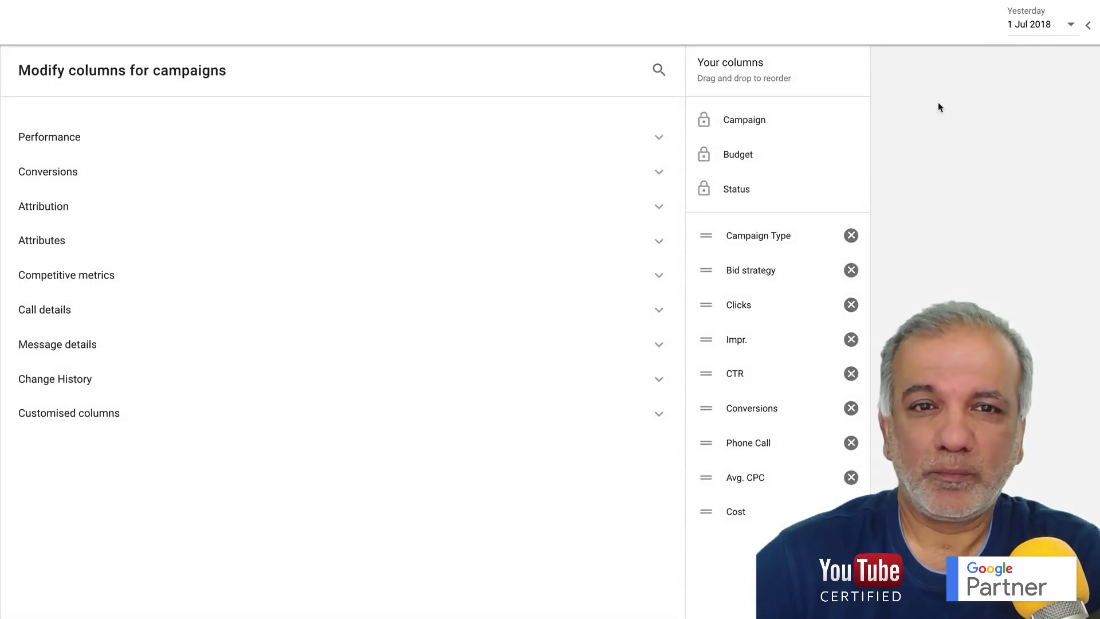
left_click(293, 167)
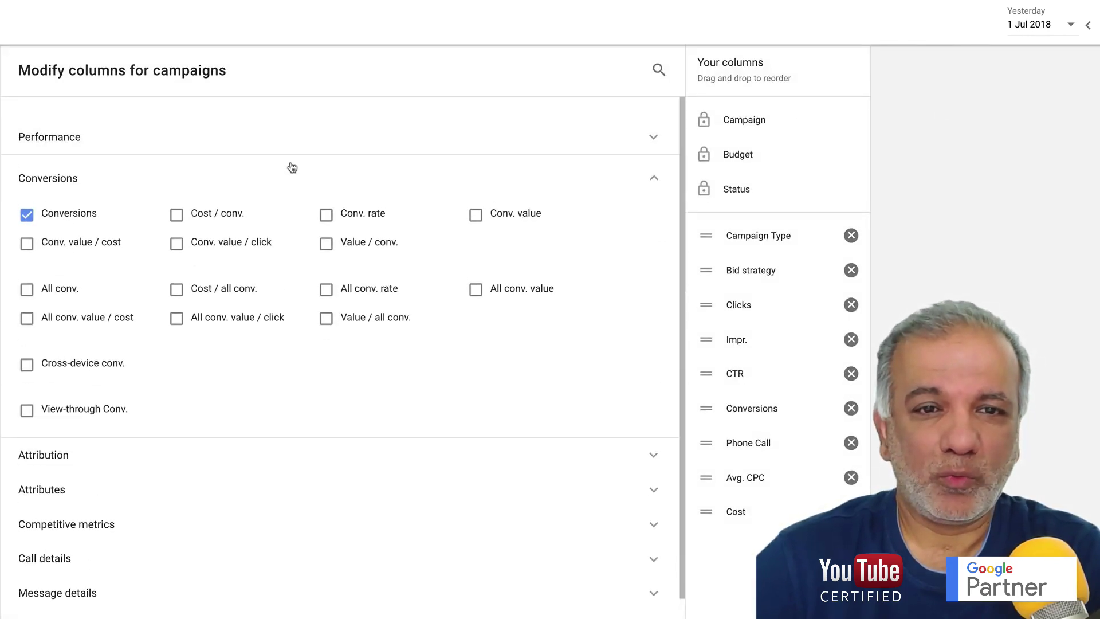
left_click(27, 291)
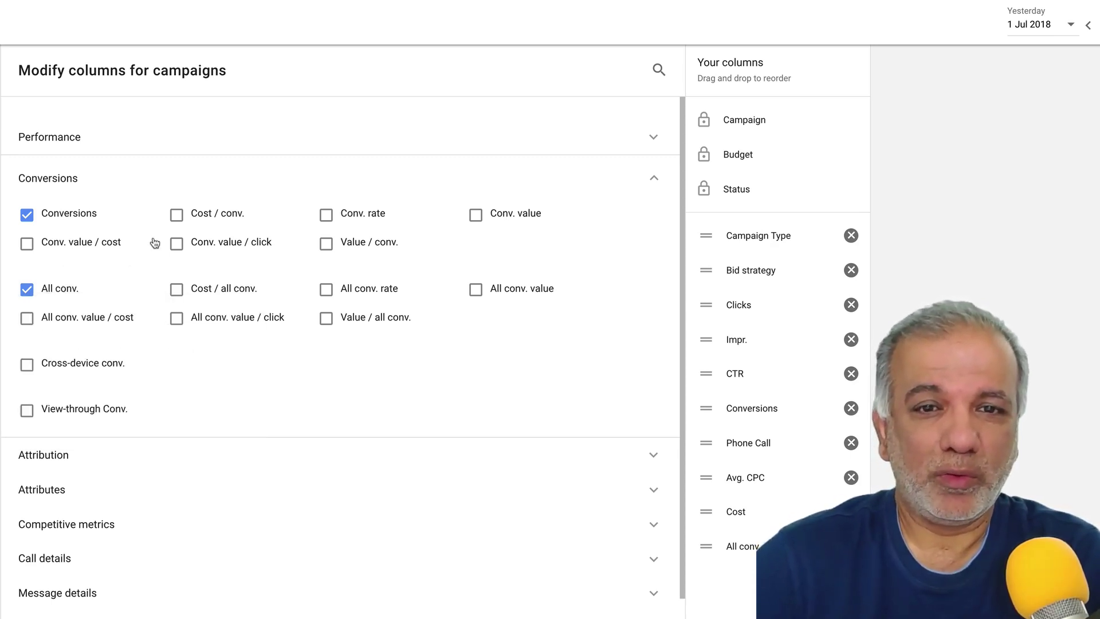
Add the Cost / conv., Conv. rate, Conv. value, Cost / all conv. and All conv. rate columns.
left_click(177, 216)
left_click(326, 216)
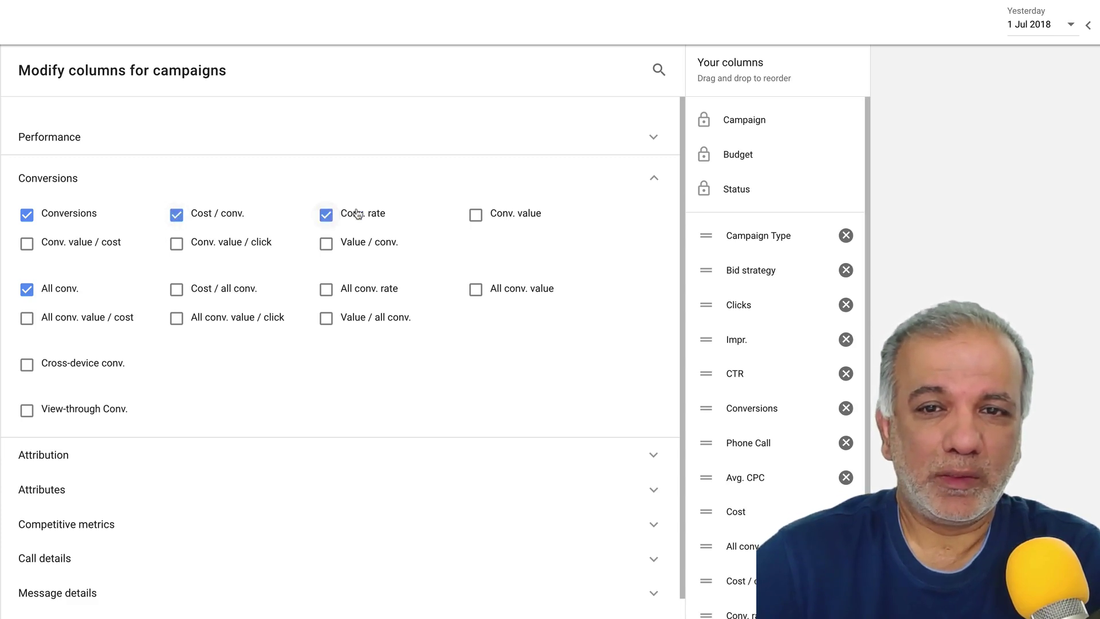
left_click(475, 220)
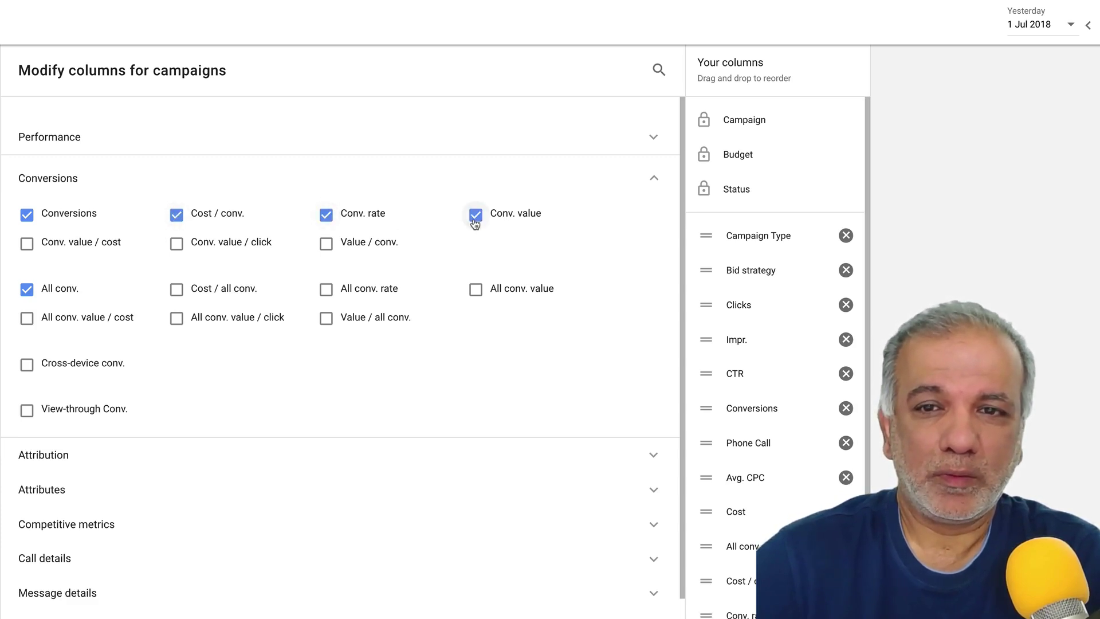
left_click(177, 289)
left_click(326, 289)
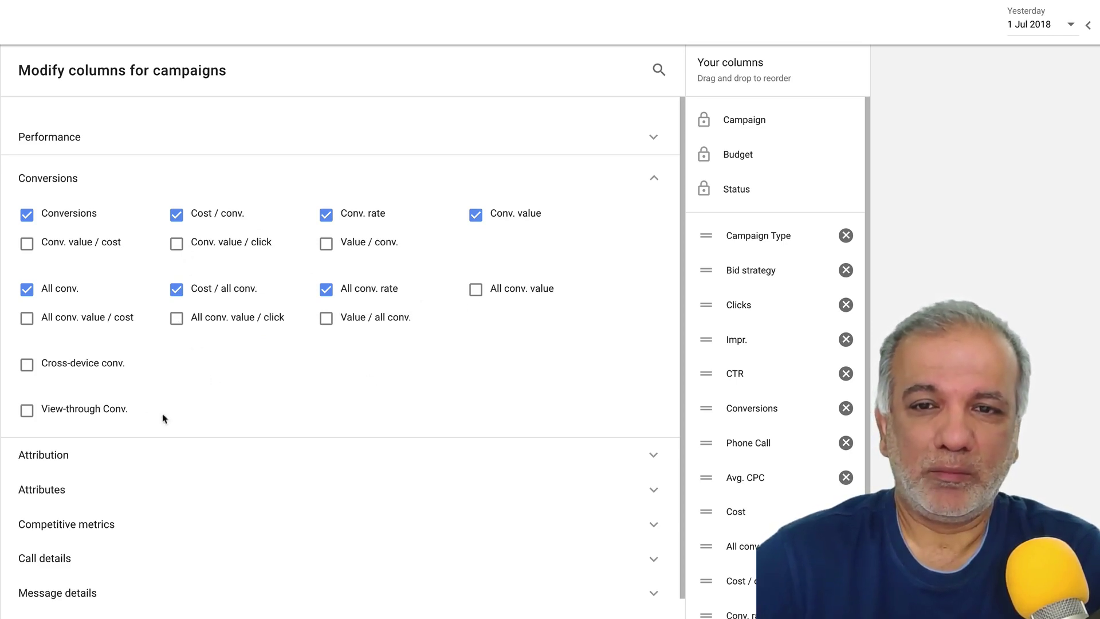
scroll(81, 545, "down", 1)
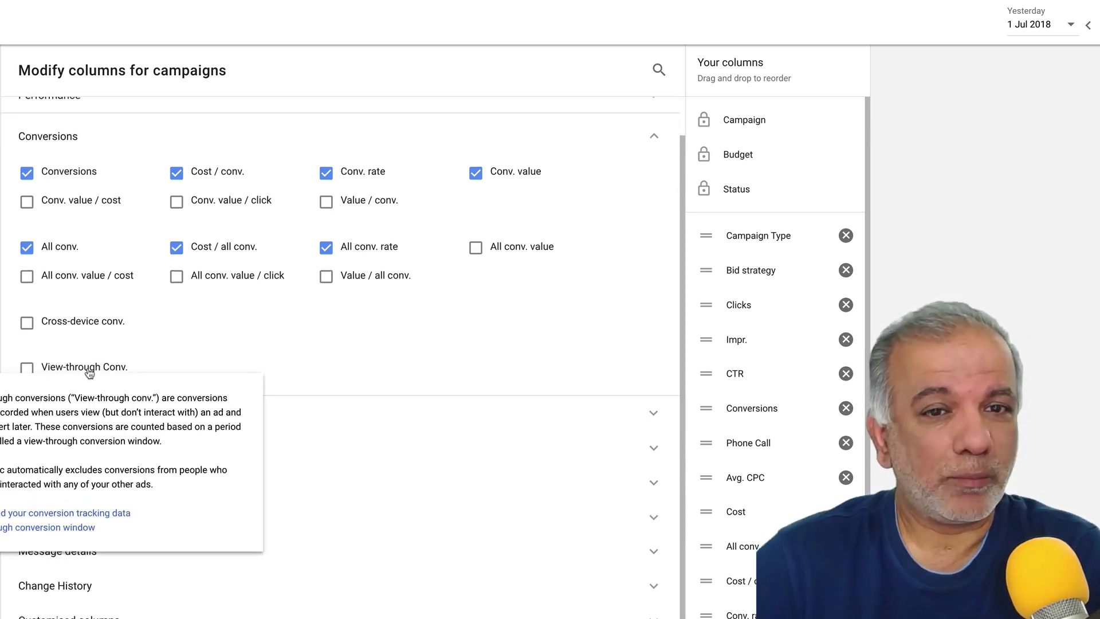
left_click(27, 371)
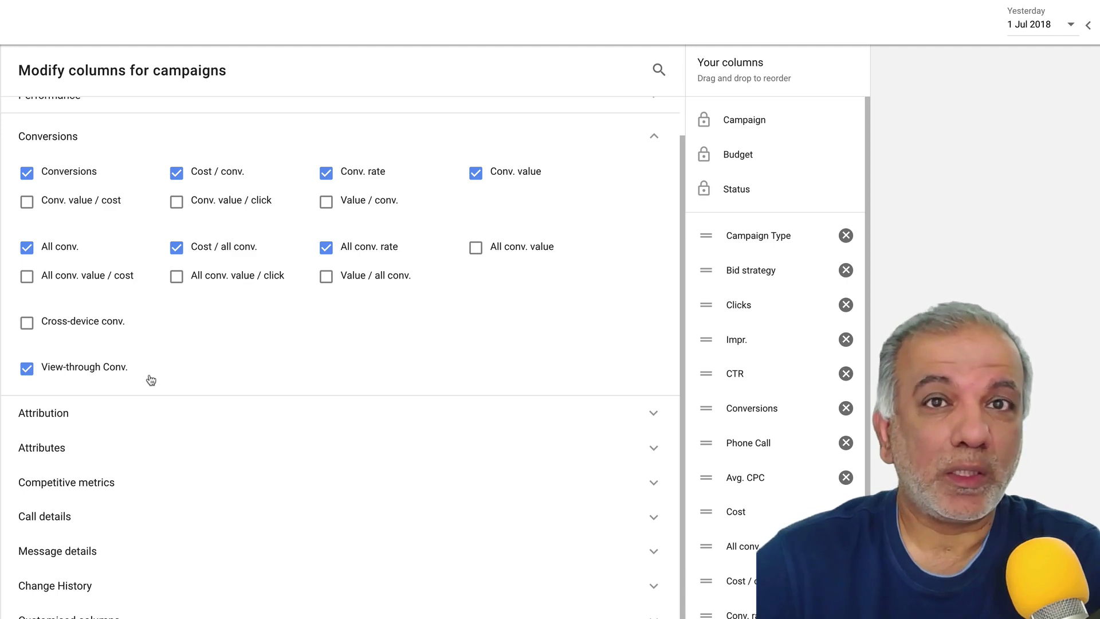
left_click(25, 369)
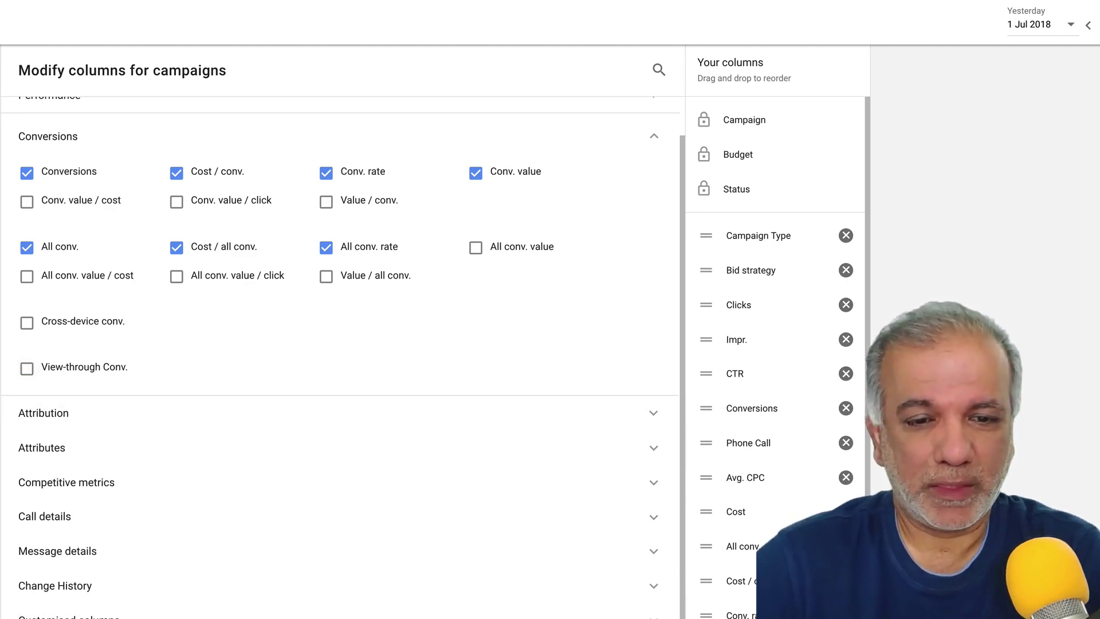
Save the selected columns as a column set named SFD and apply it to the campaign table.
type("SFD")
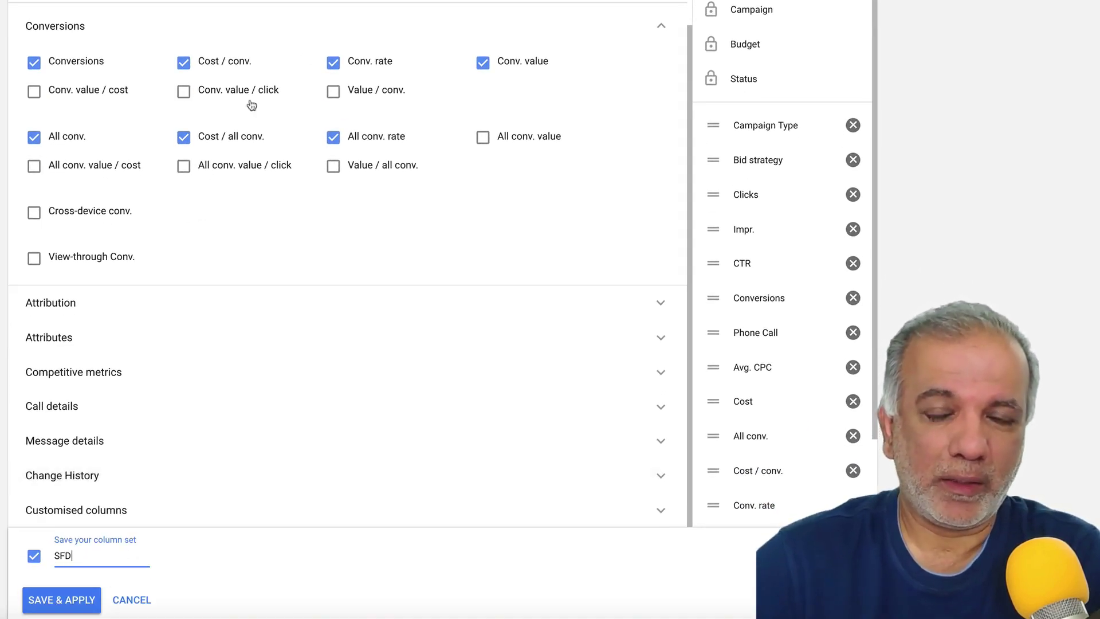
left_click(53, 596)
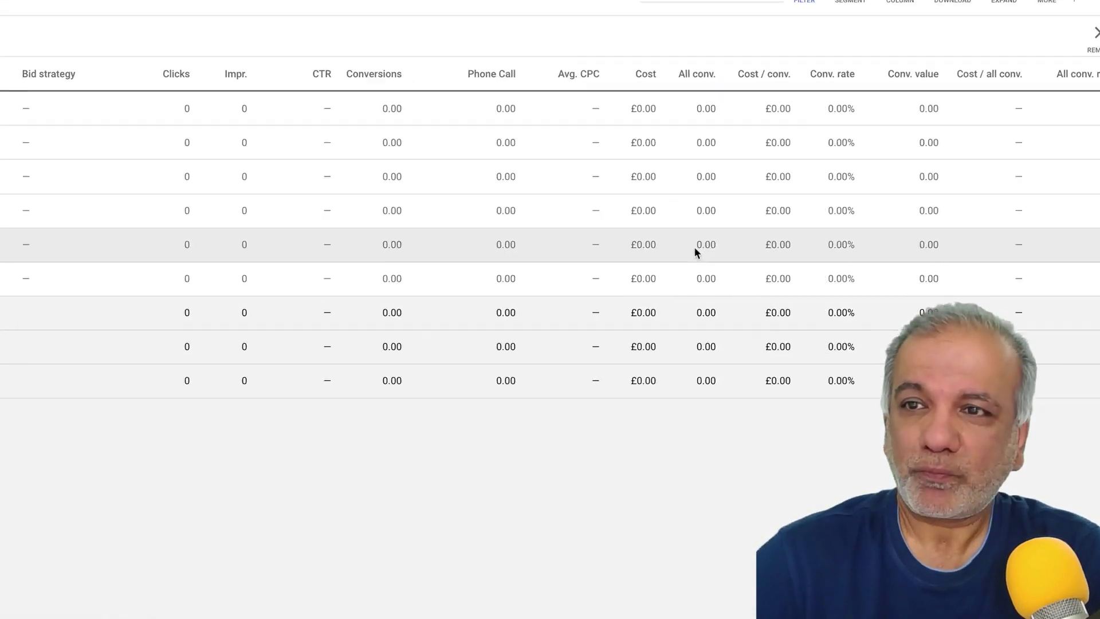
mouse_move(570, 118)
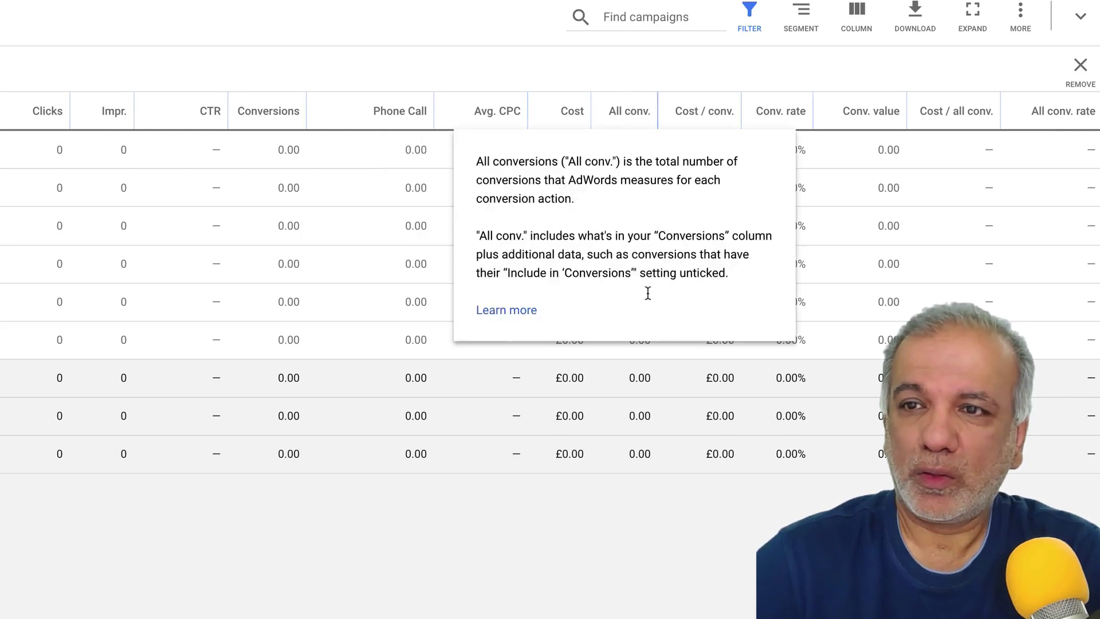
mouse_move(729, 112)
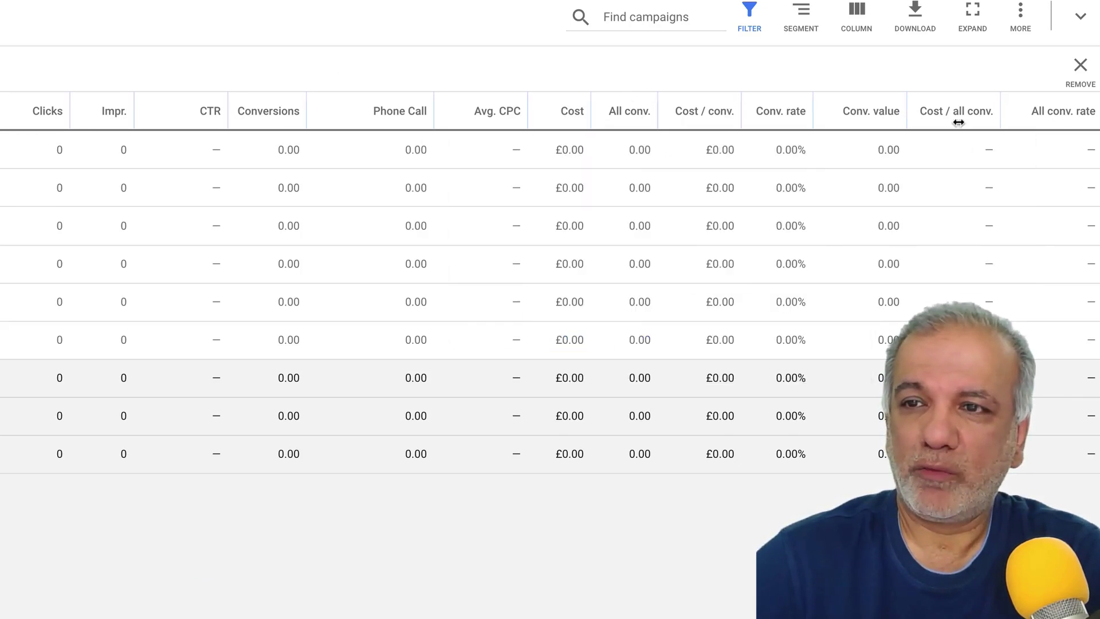
Reorder the SFD columns so Cost / conv., Conv. rate and Conv. value precede the all-conversion columns, and replace the saved set.
left_click(857, 11)
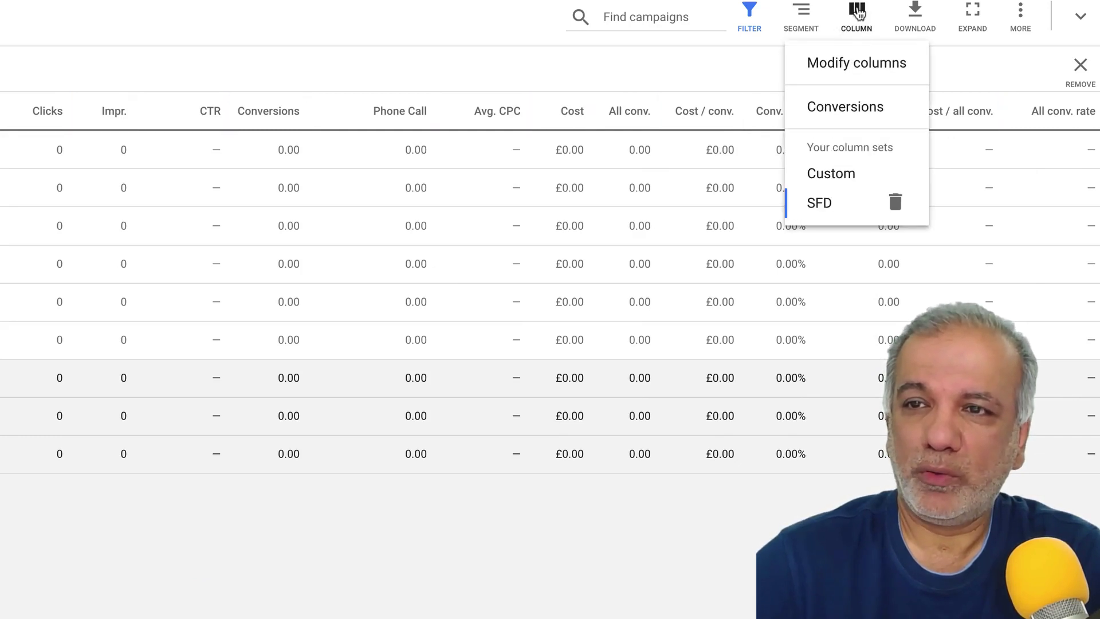
left_click(845, 65)
scroll(653, 533, "down", 3)
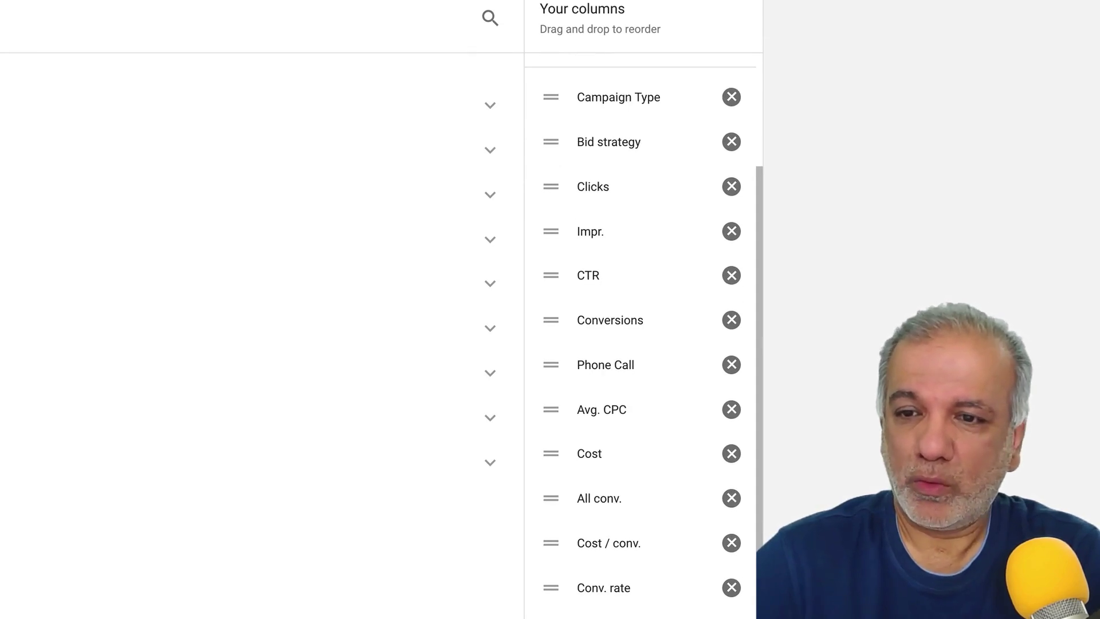
left_click_drag(550, 613, 549, 541)
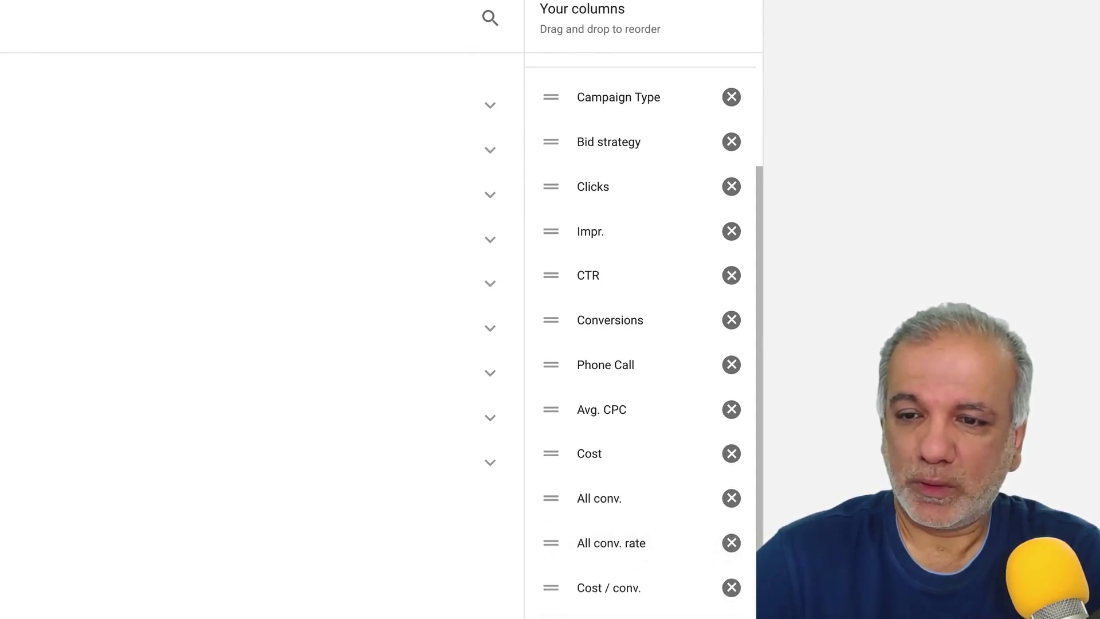
left_click_drag(559, 588, 563, 491)
left_click_drag(561, 609, 562, 538)
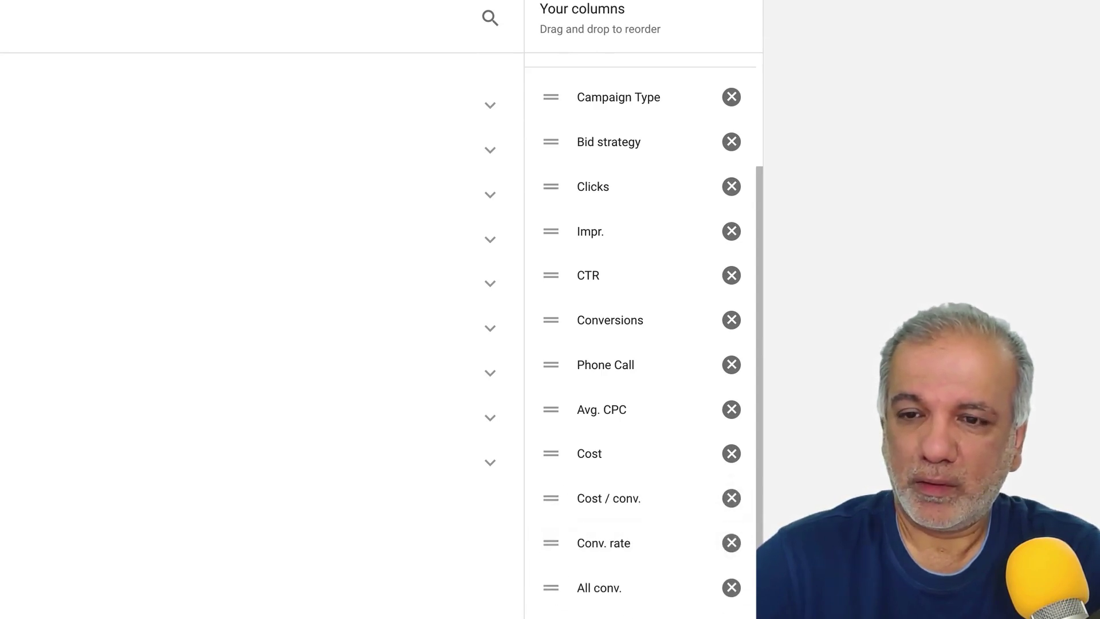
left_click_drag(560, 616, 560, 581)
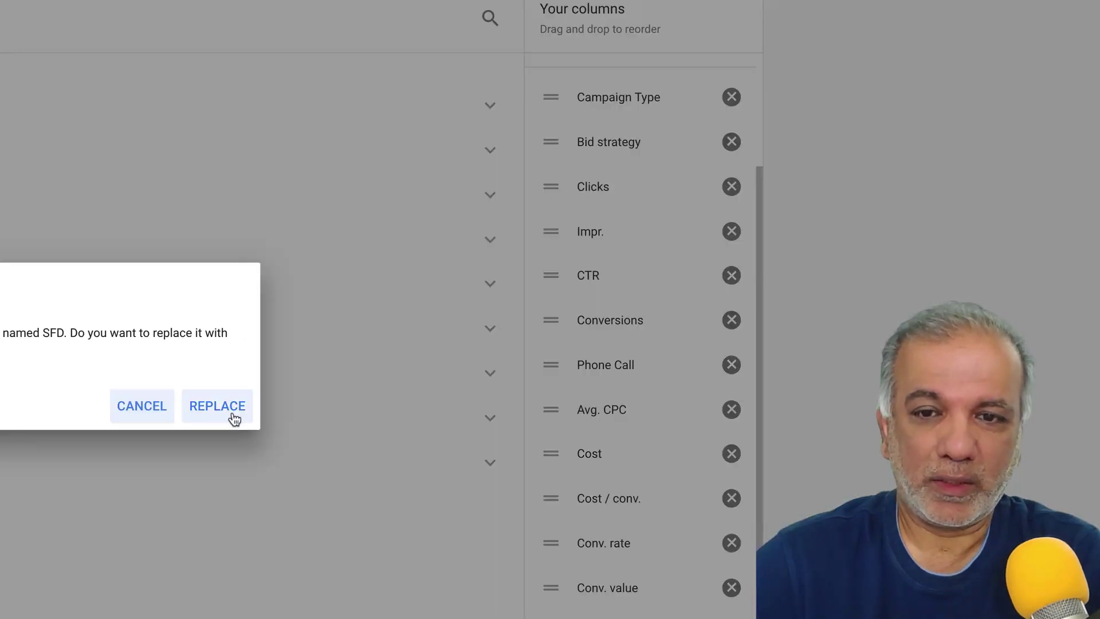
left_click(232, 412)
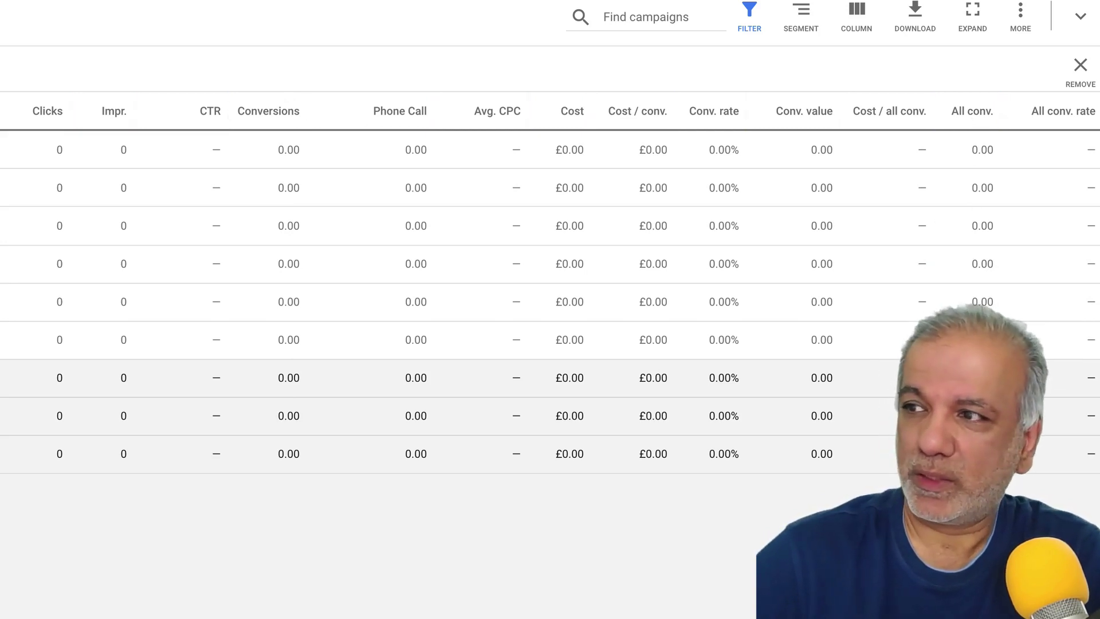
Switch to the Include Conversions note and write the line "2 types of conversions" with blank space below it.
left_click_drag(1099, 46, 41, 0)
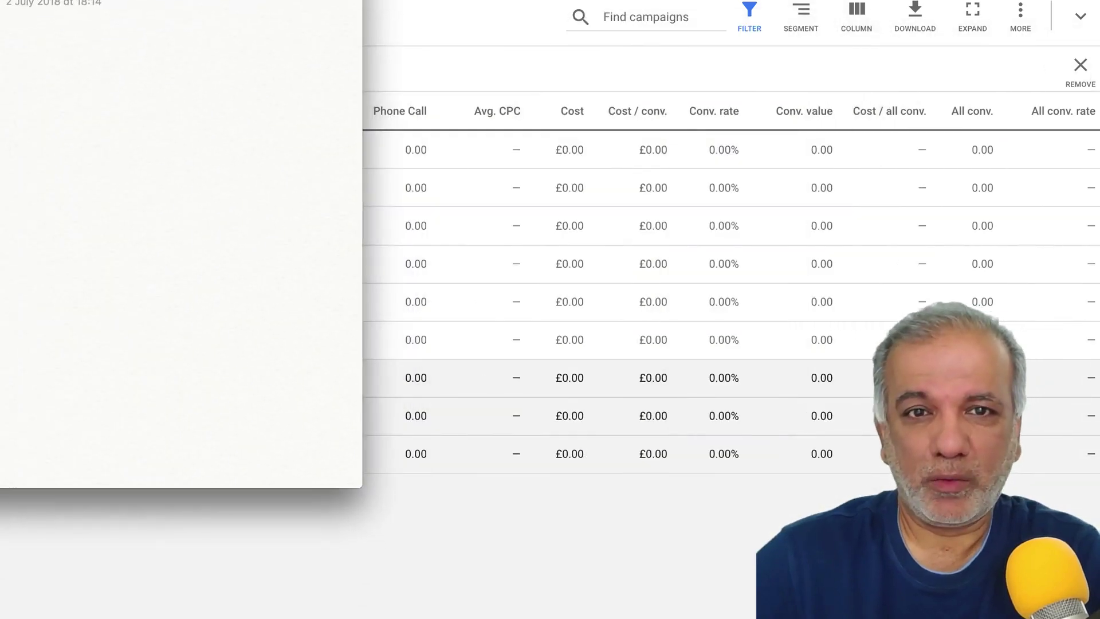
type("2")
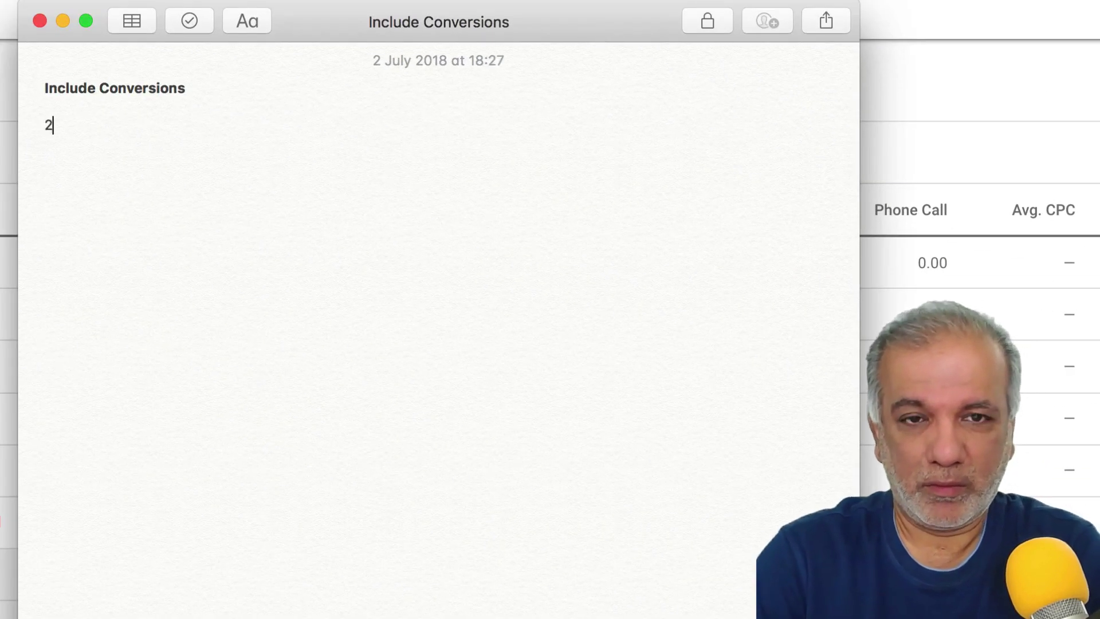
type(" types of conversions")
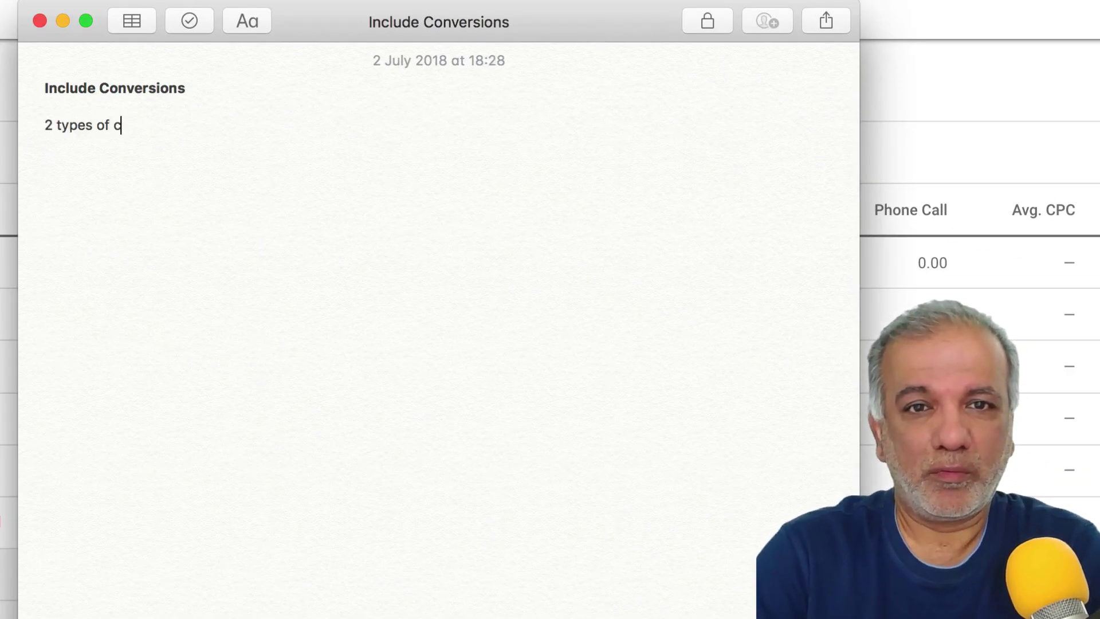
key("Return")
key("Return")
key("Return")
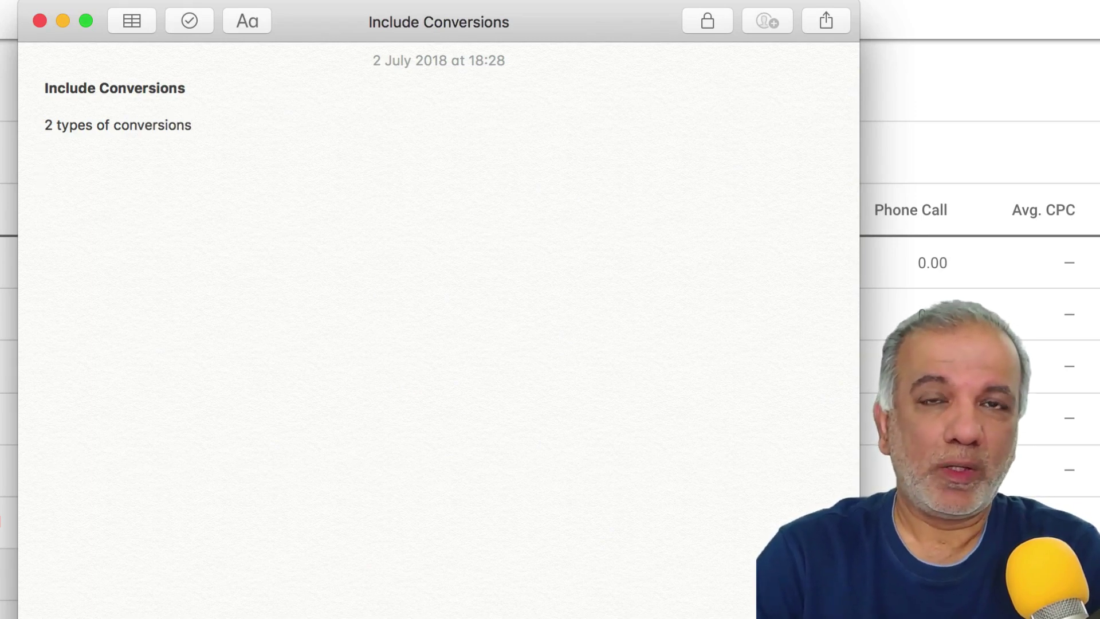
Add a "Micro Conversions" entry to the note with empty lines beneath it.
type("Micro COnve")
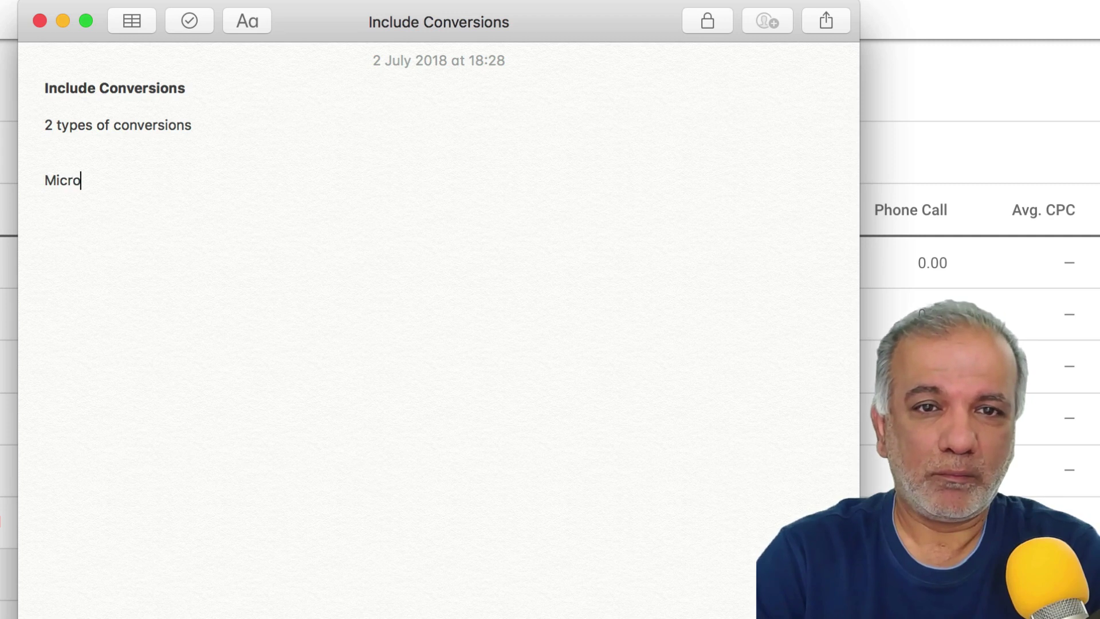
key("BackSpace")
key("BackSpace")
key("BackSpace")
key("BackSpace")
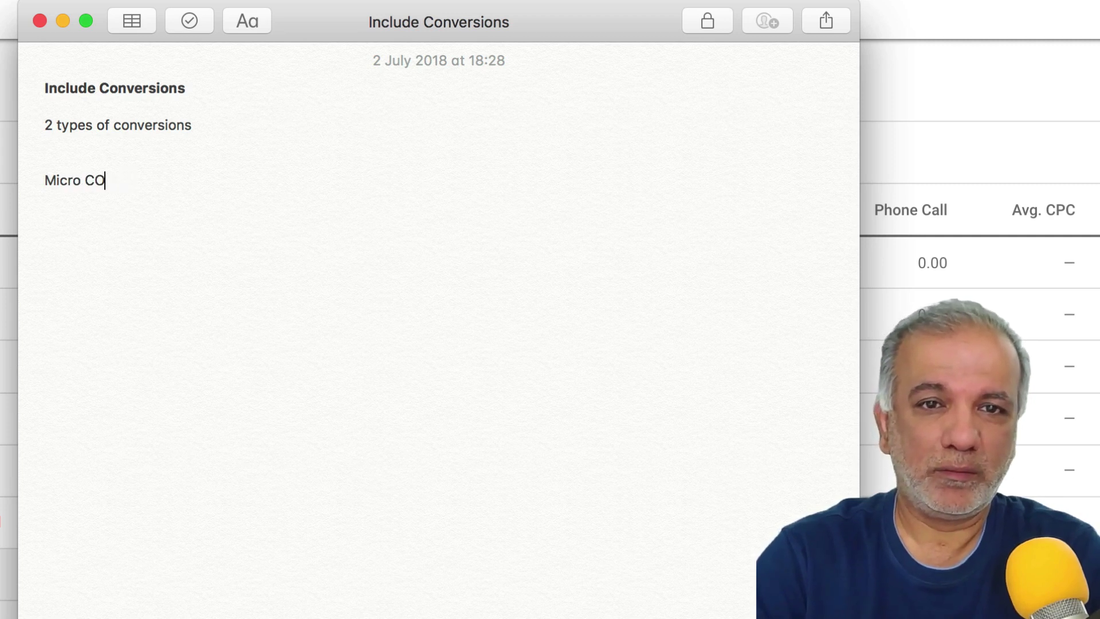
type("onversions")
key("Return")
key("Return")
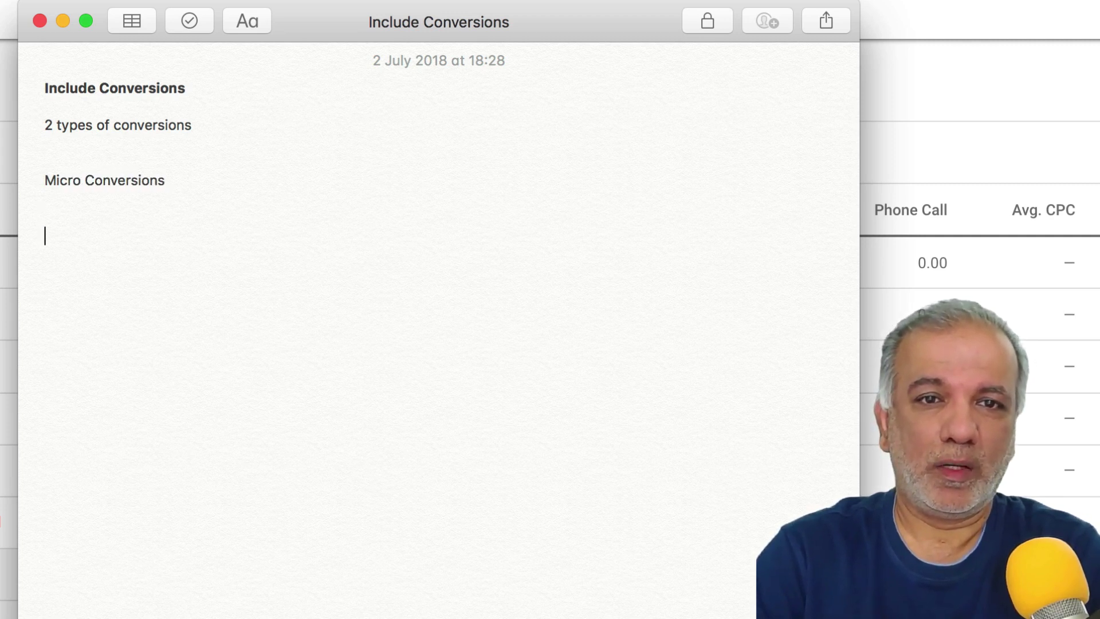
Add a "Macro Conversions" entry to the note, separated from Micro Conversions by blank lines.
key("Return")
type("Macr")
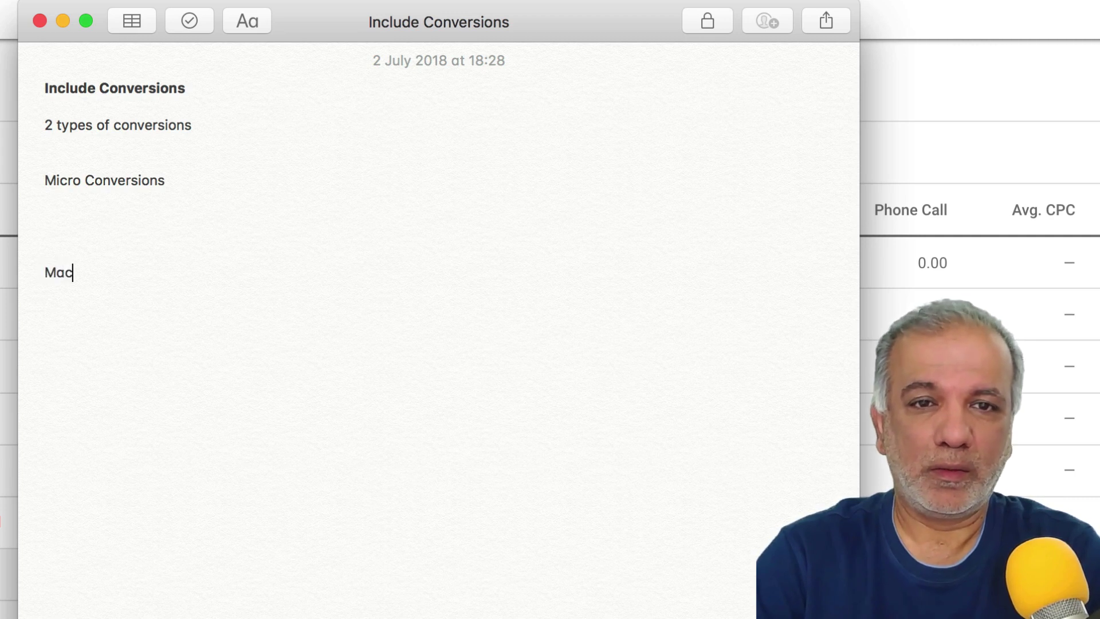
key("BackSpace")
key("BackSpace")
key("BackSpace")
type("ac")
key("BackSpace")
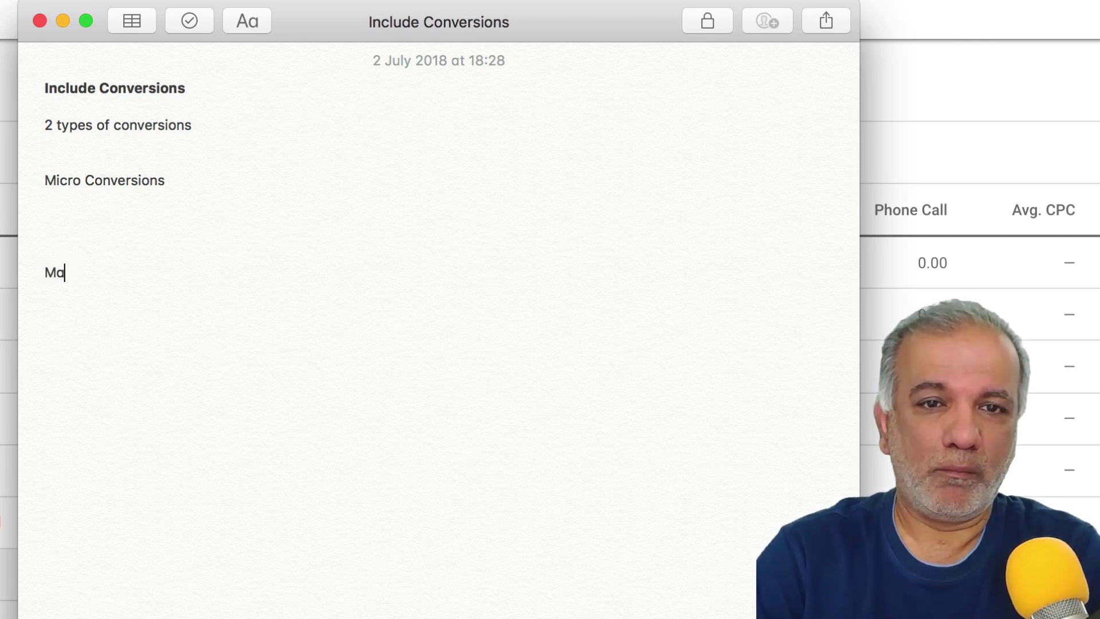
type("c")
key("BackSpace")
type("cro ")
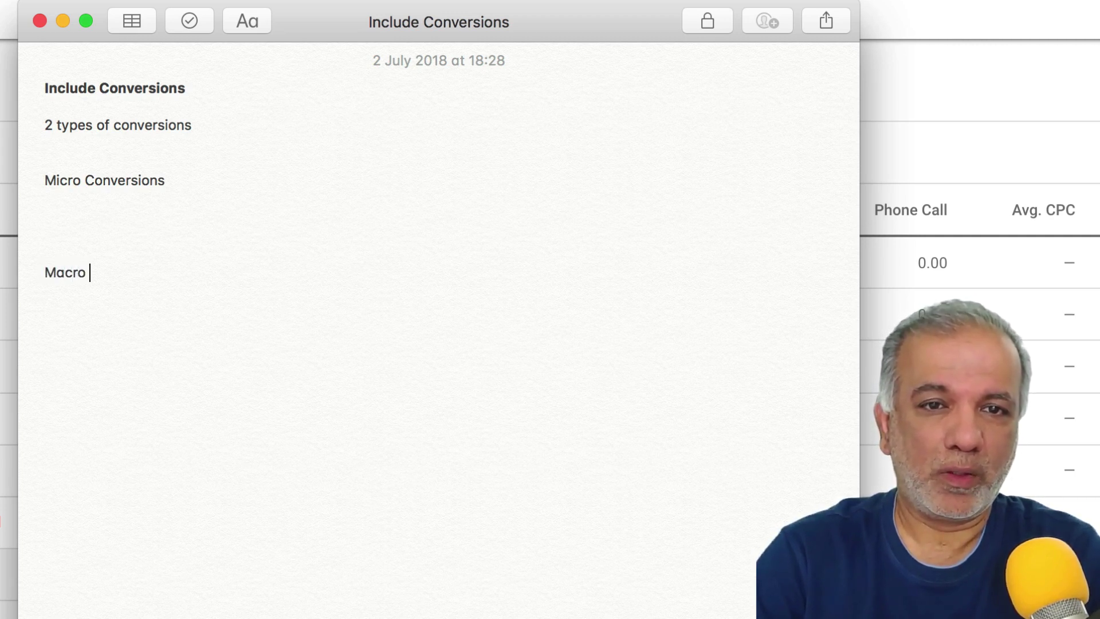
type("Conversions")
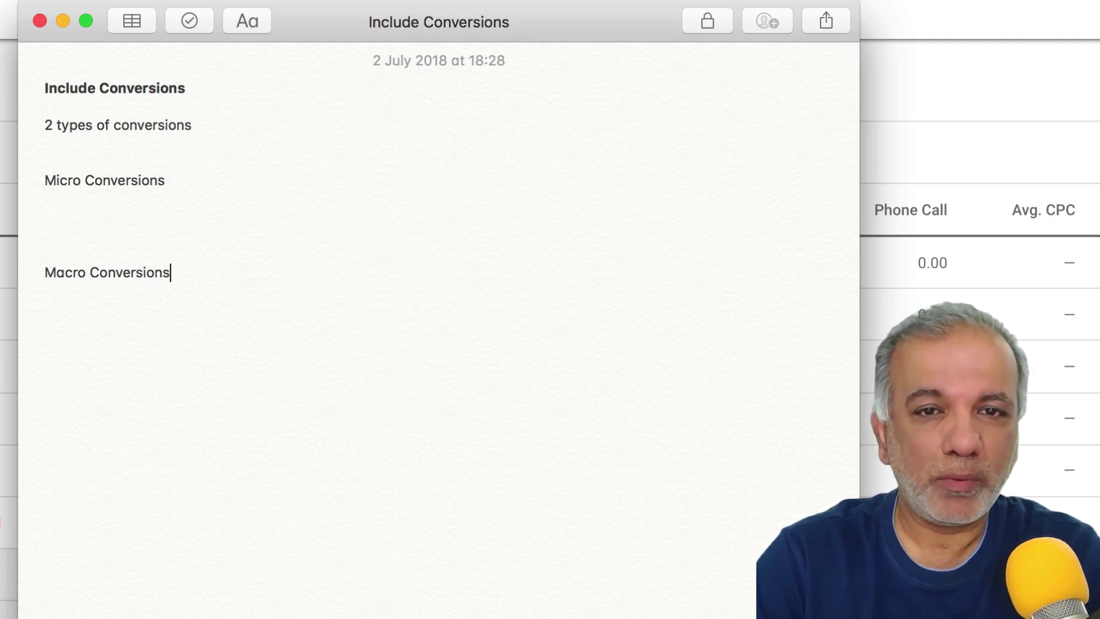
Start a dashed list directly under Macro Conversions with the items Sale, Lead and Signup.
key("Return")
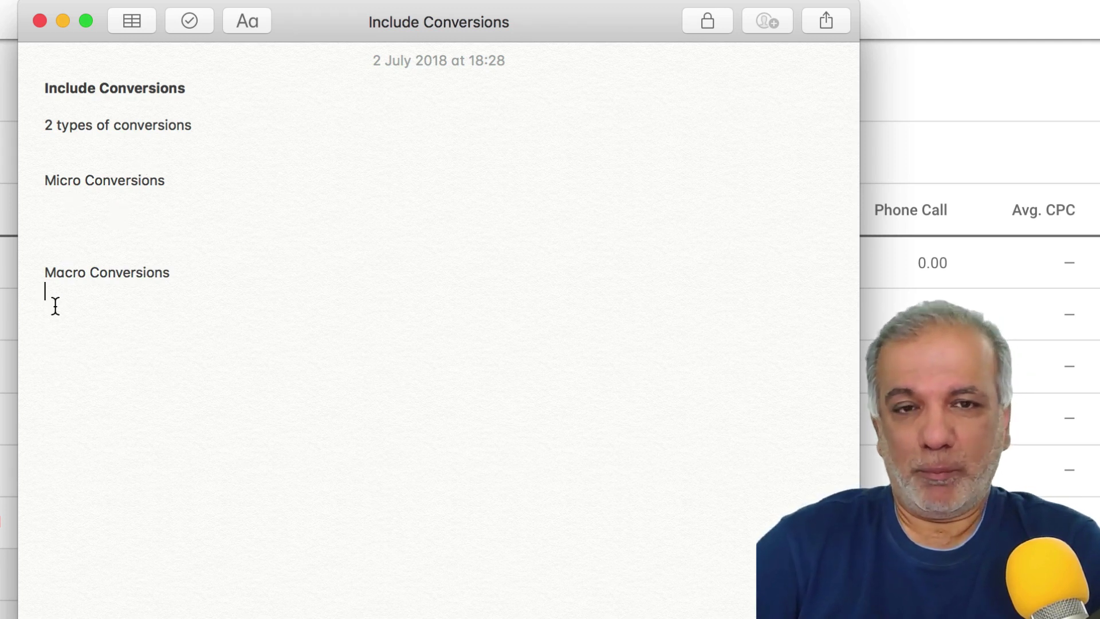
type("- ")
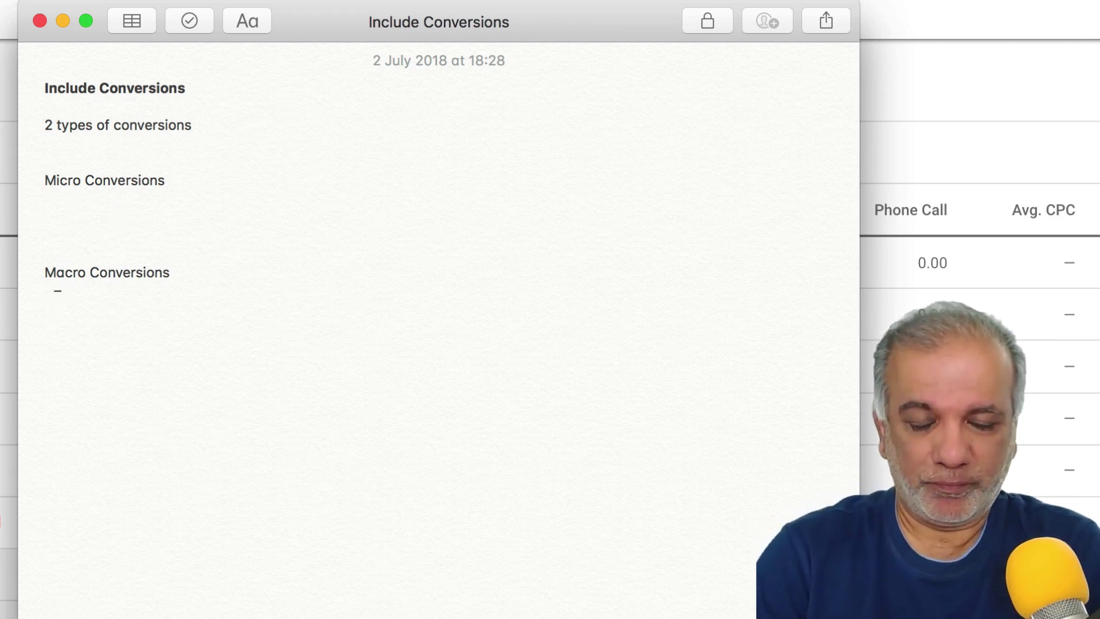
type("sale")
key("Return")
type("le")
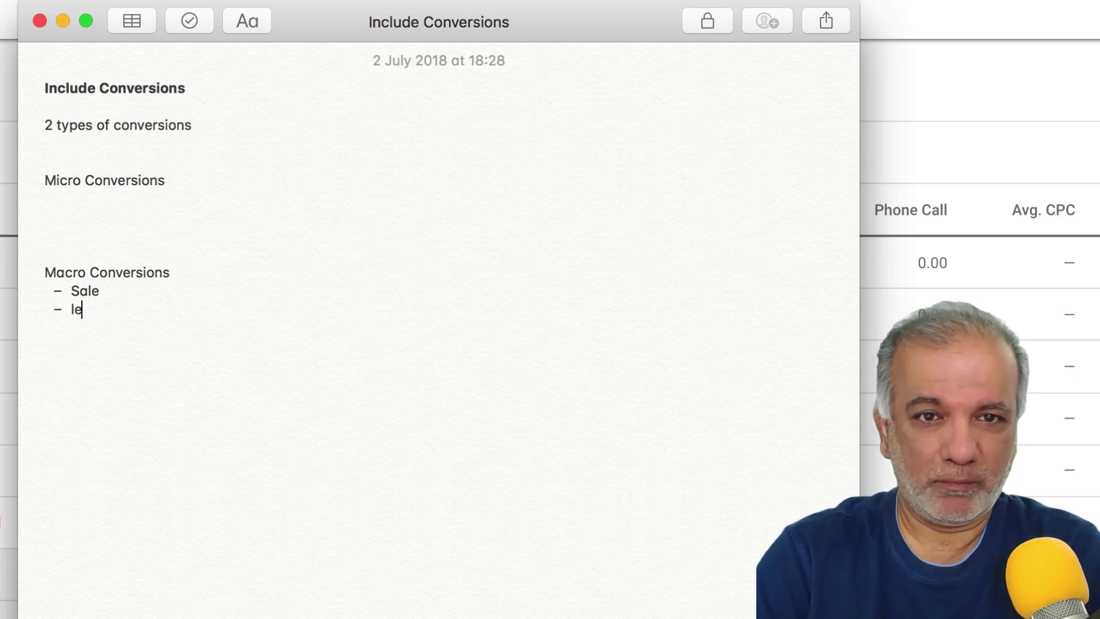
type("ad")
key("Return")
type("sii")
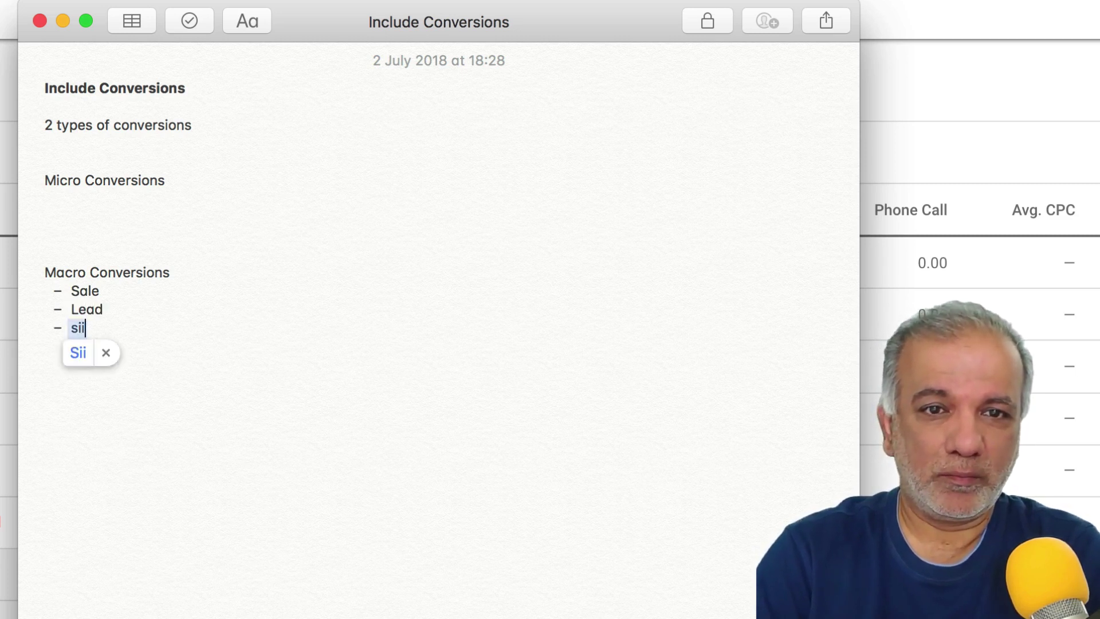
key("BackSpace")
type("gnup")
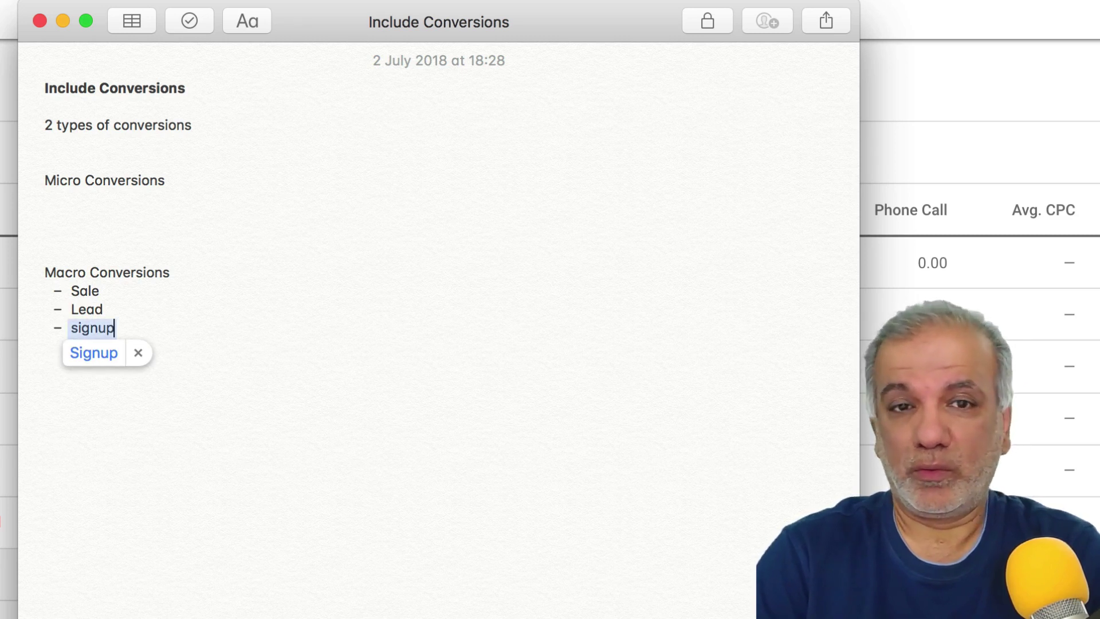
Add "Email subscriber" as the next item in the Macro Conversions list.
key("Return")
type("em")
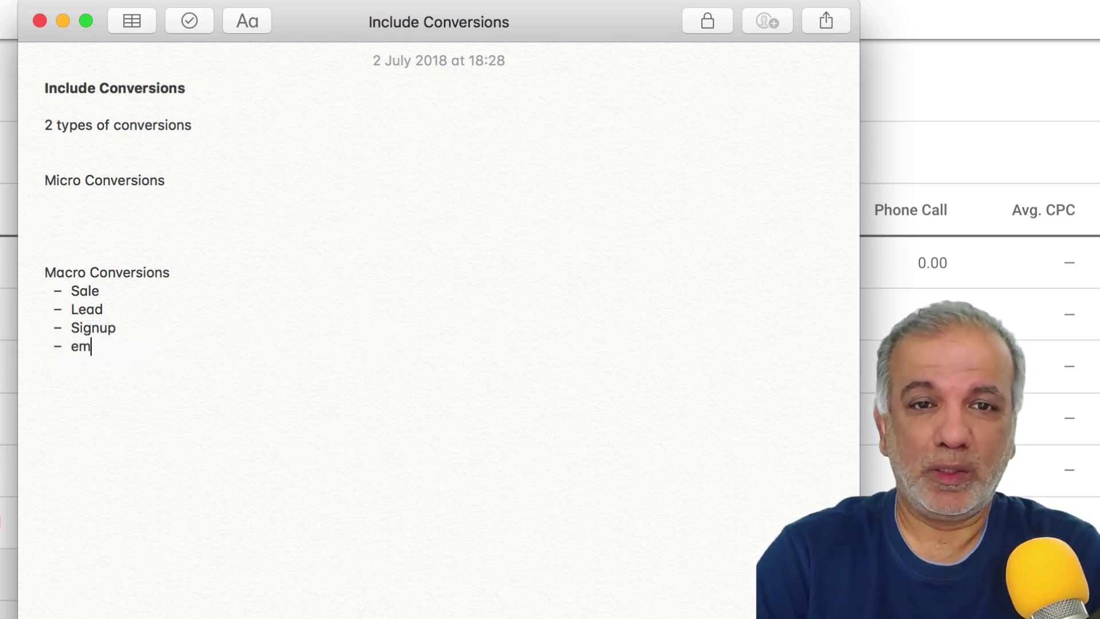
type("ail subscri")
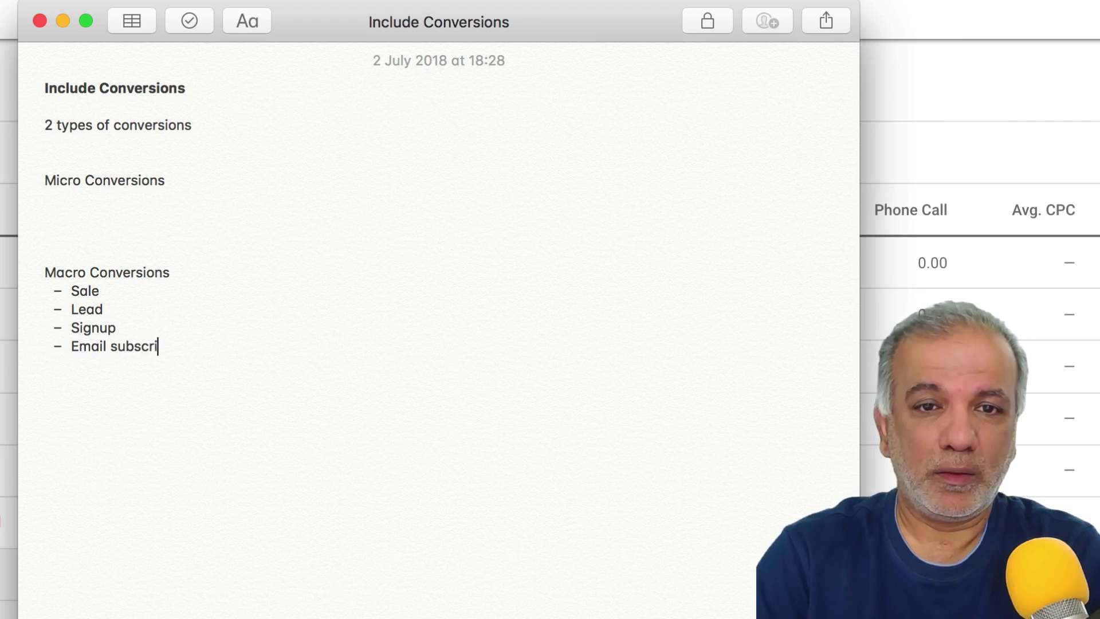
type("bers")
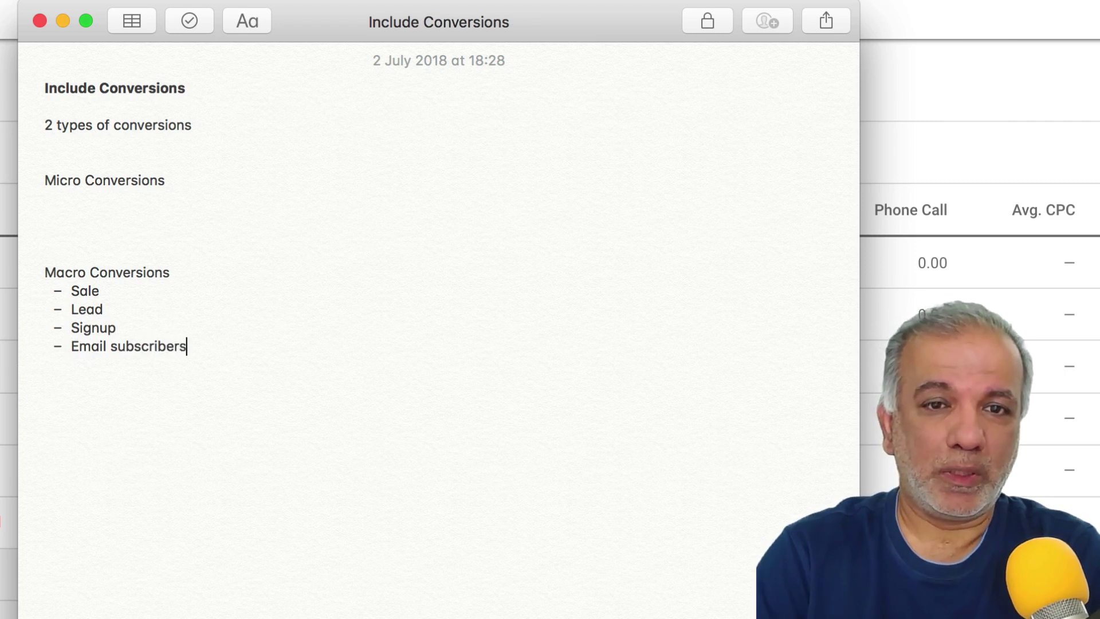
key("BackSpace")
key("Return")
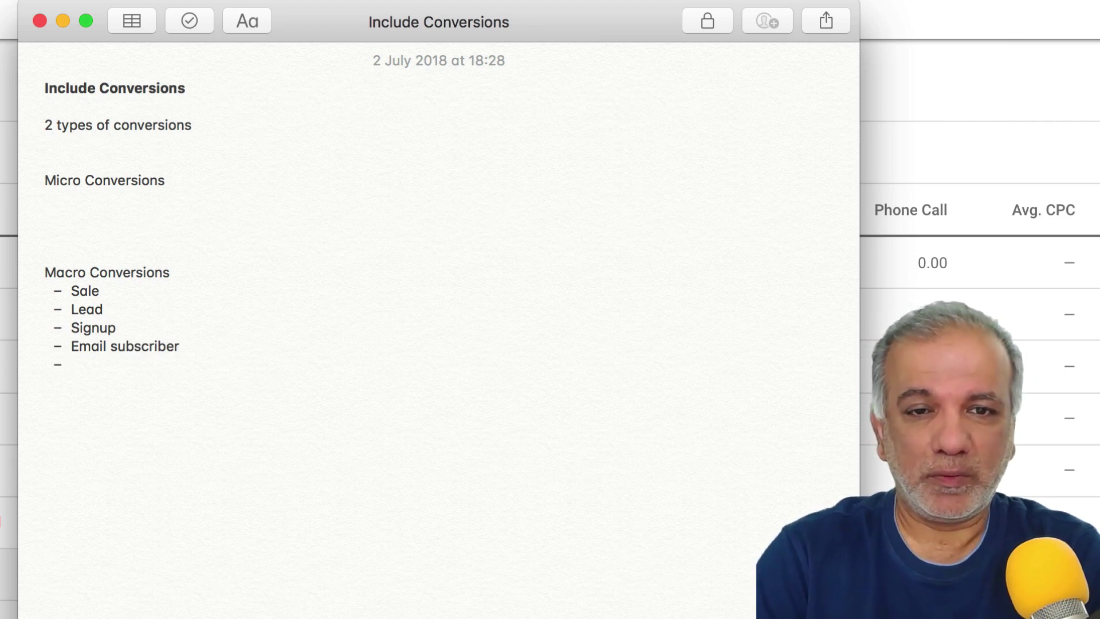
Add "Downloads content" as the item after Email subscriber in the Macro Conversions list.
type("download")
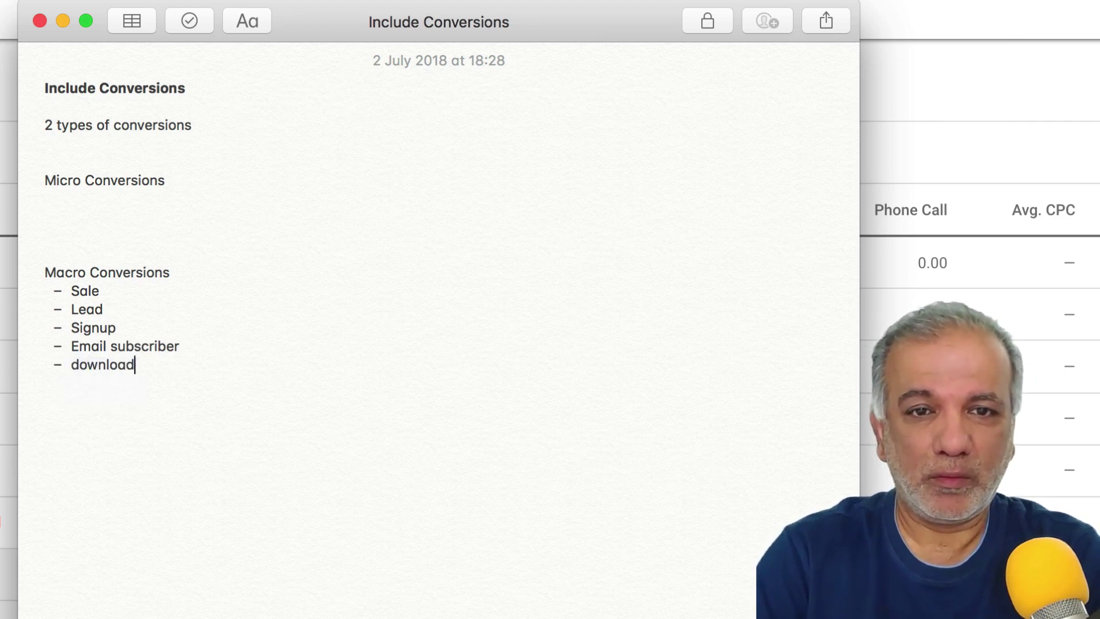
type("s a")
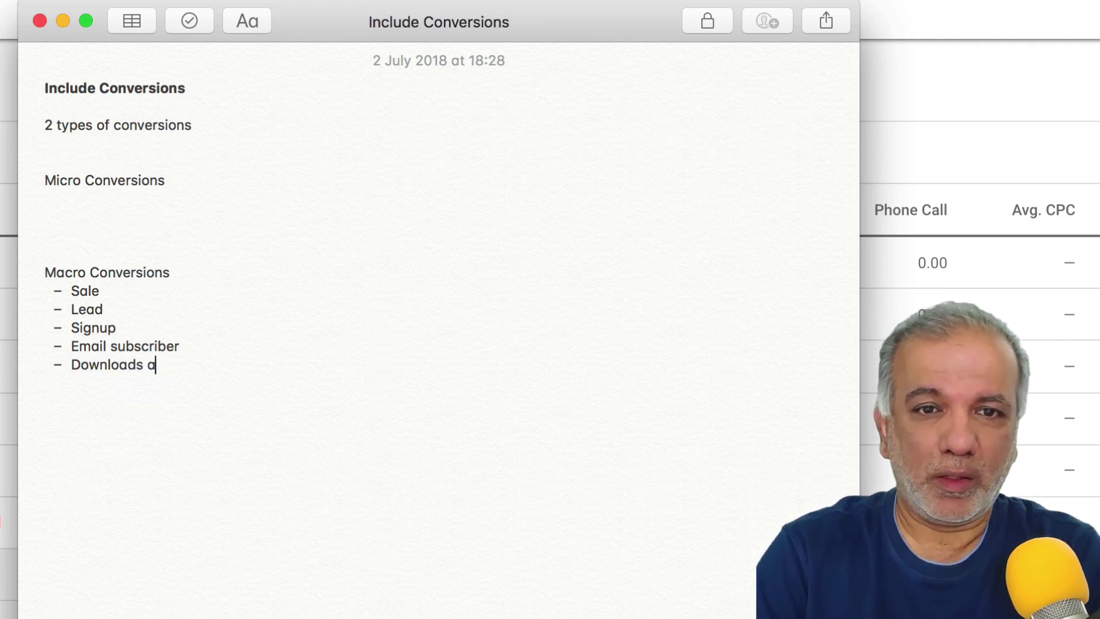
type(" con")
key("BackSpace")
key("BackSpace")
key("BackSpace")
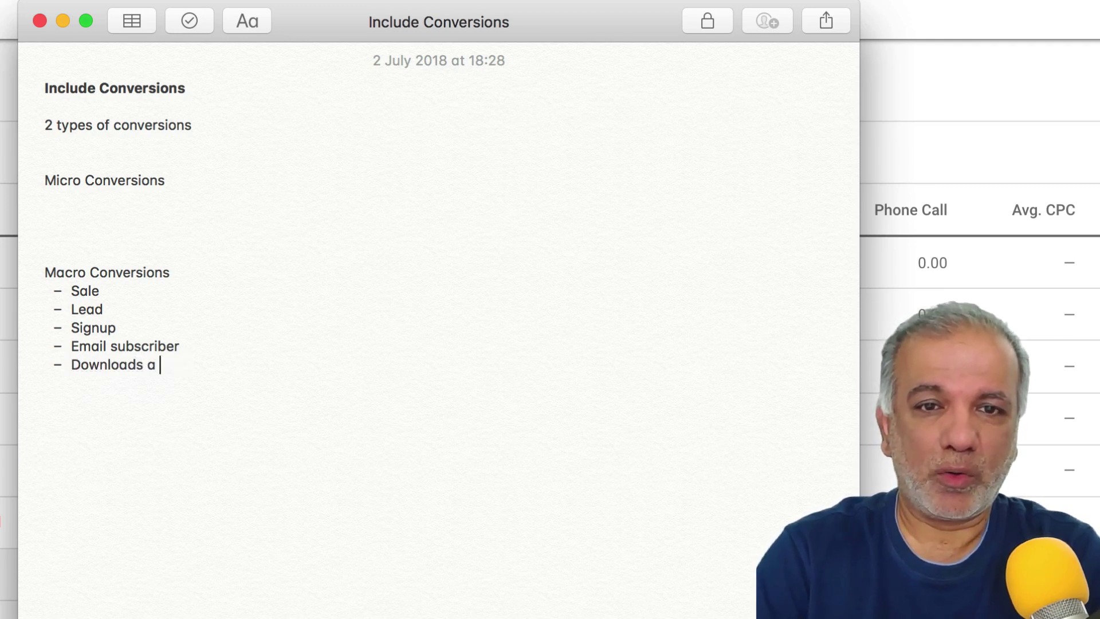
type("ontent")
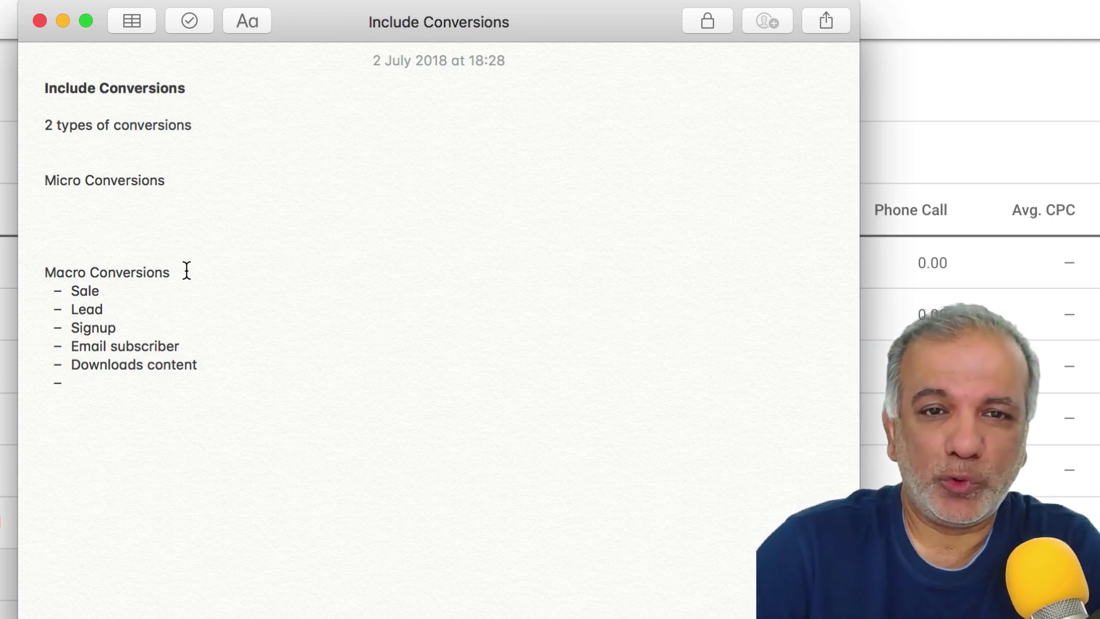
Make the Macro Conversions and Micro Conversions headings bold.
left_click_drag(184, 270, 13, 269)
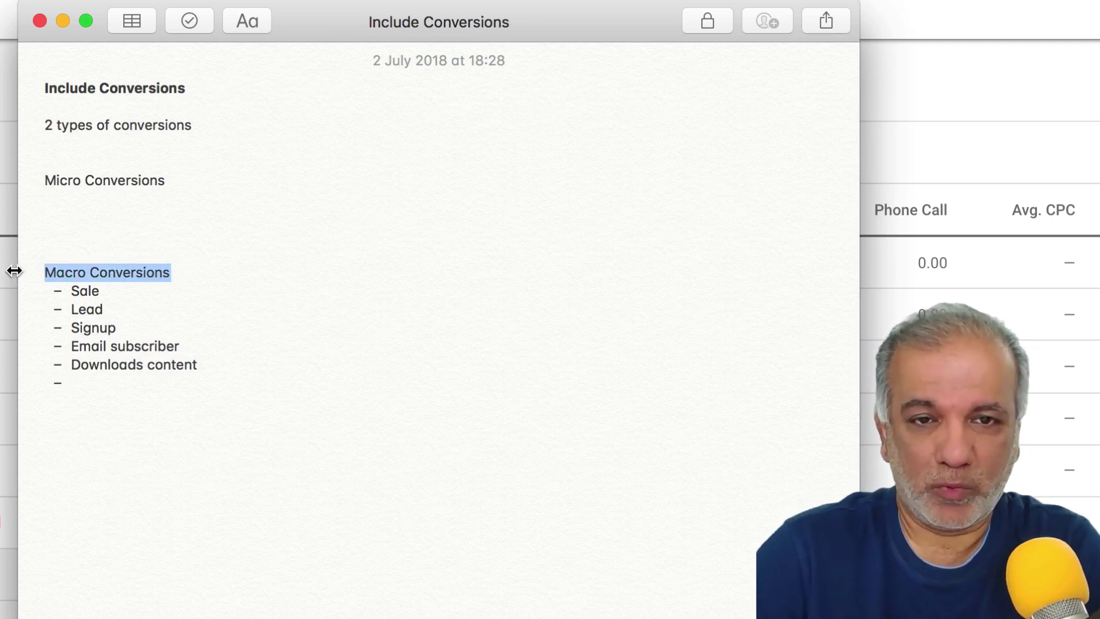
key("super+b")
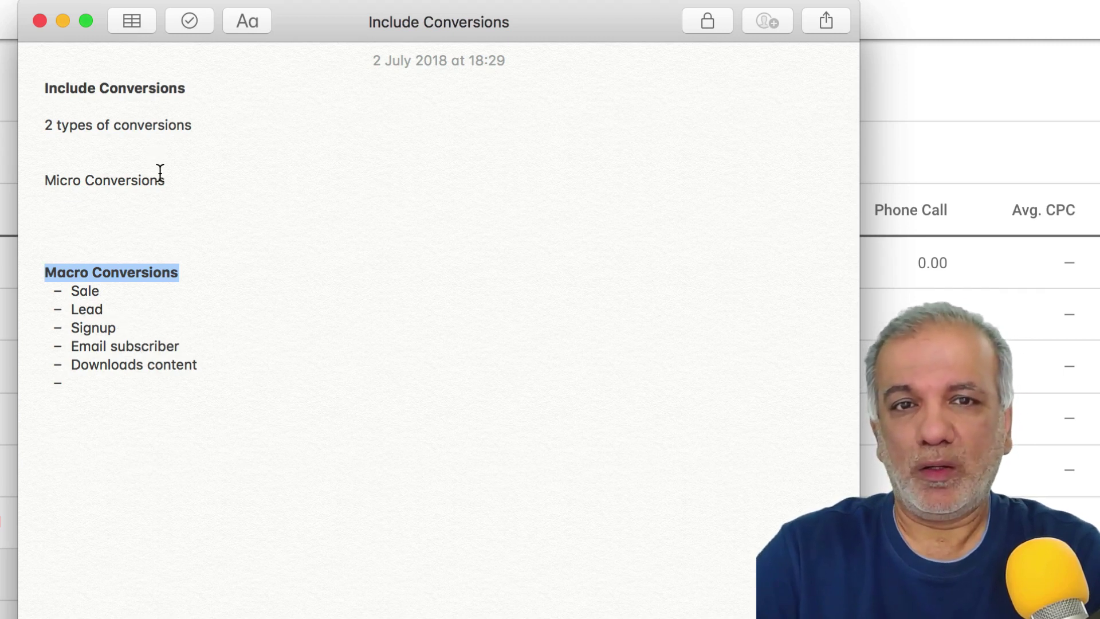
left_click_drag(165, 179, 45, 172)
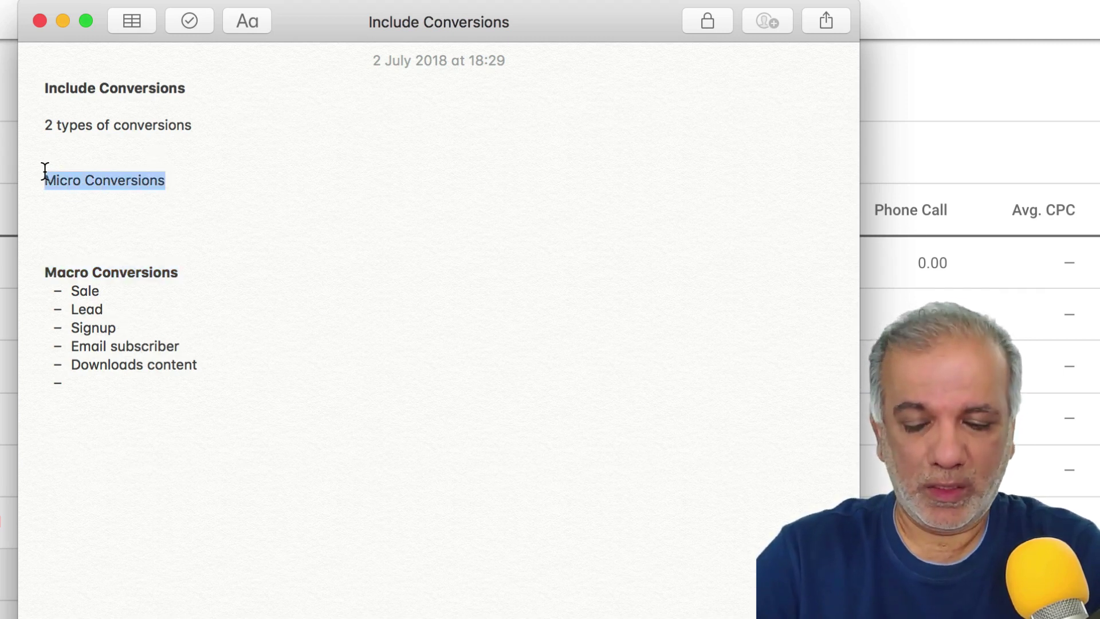
key("super+b")
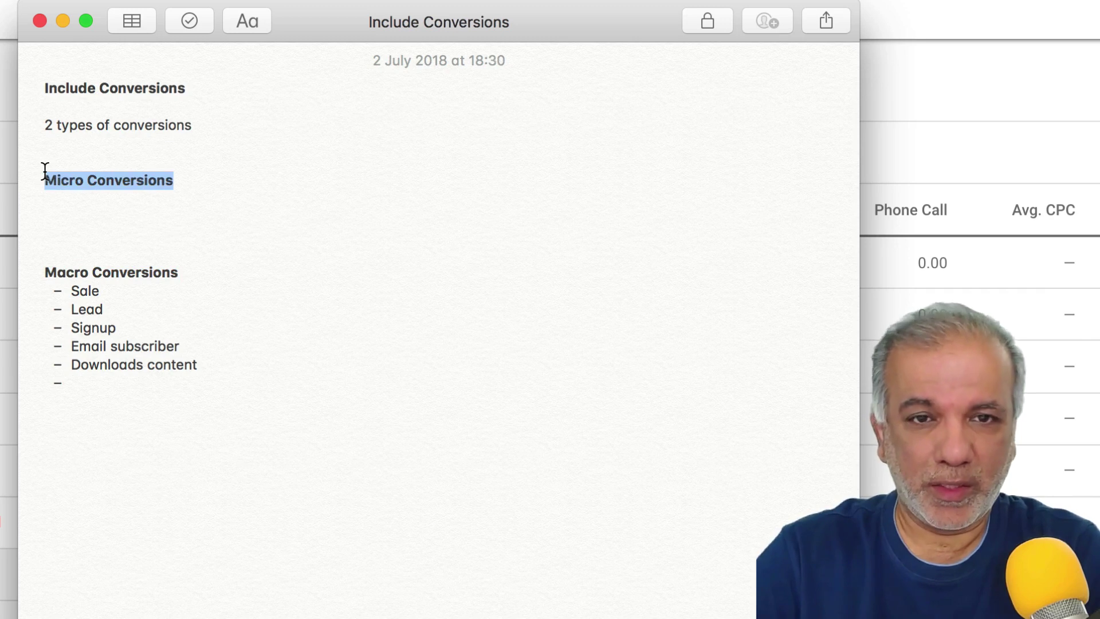
Start a dashed list under Micro Conversions with the items "Video view" and "Stays for 2+ mins/session".
left_click(77, 207)
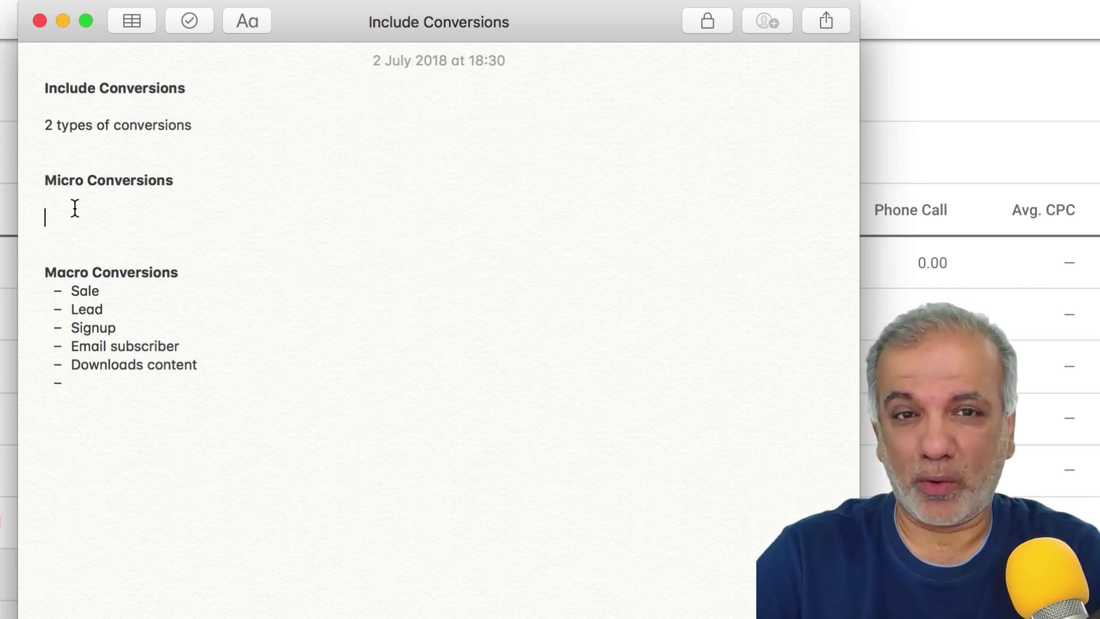
type("- ")
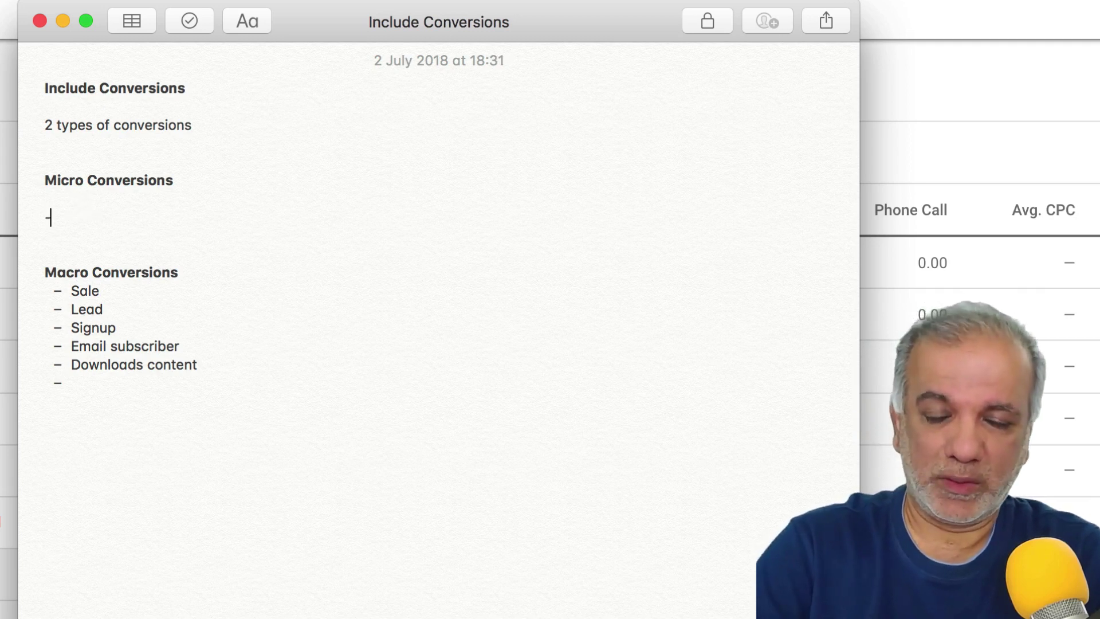
type("video")
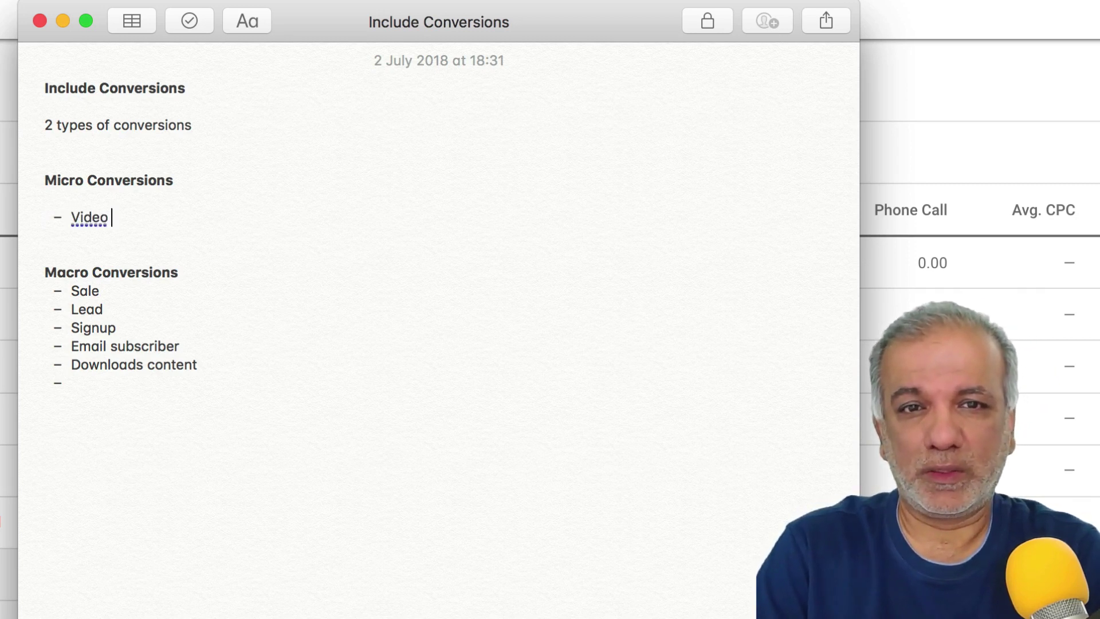
type(" videw")
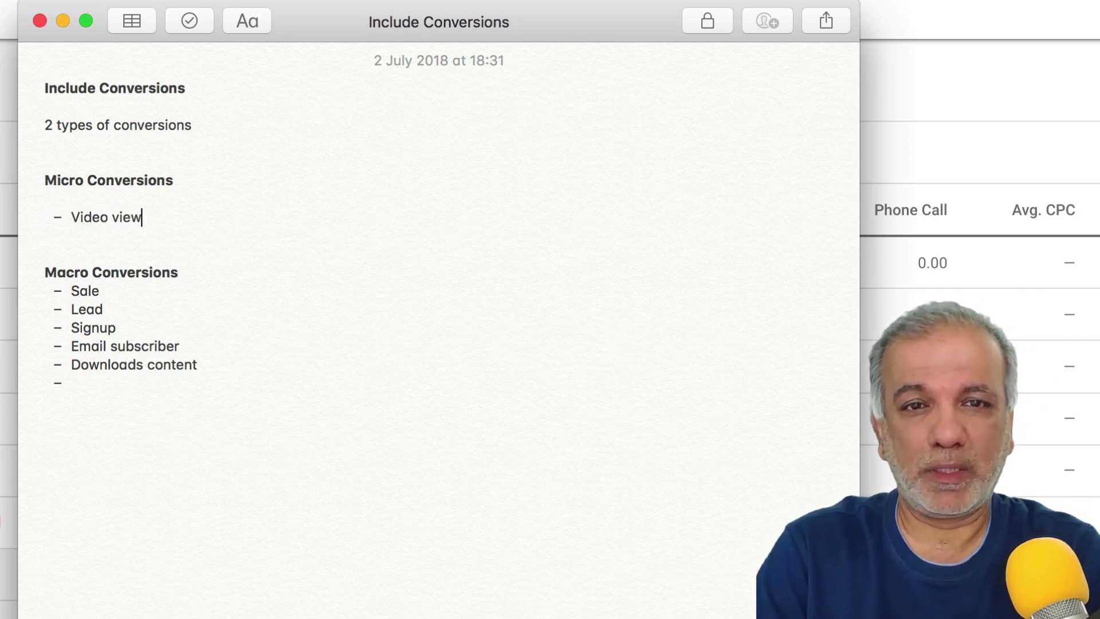
key("Return")
type("stay")
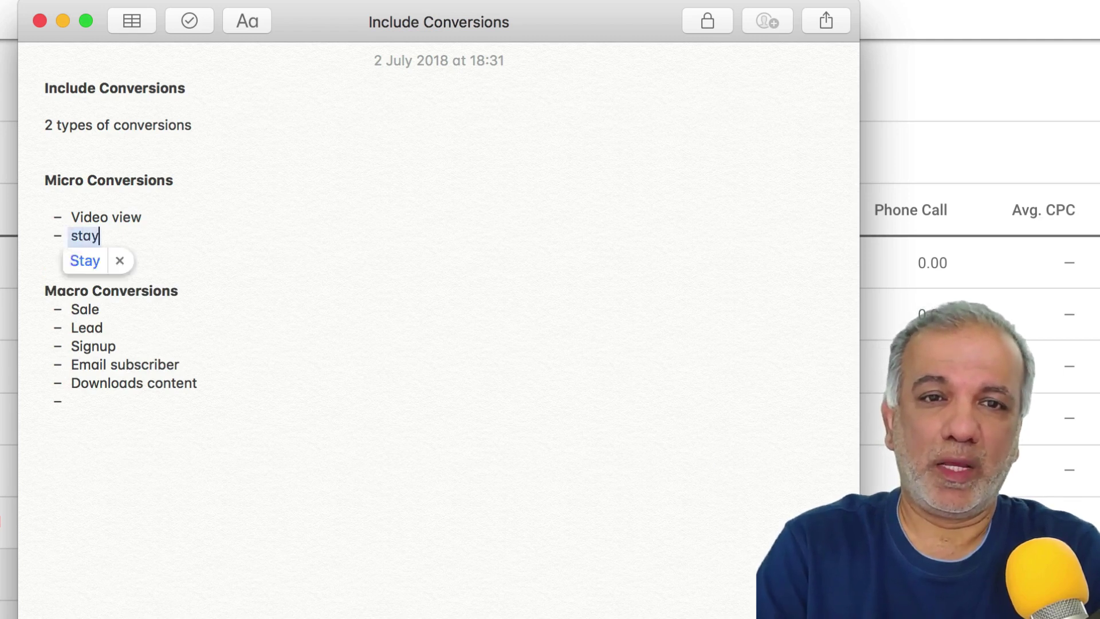
type("s for 2+")
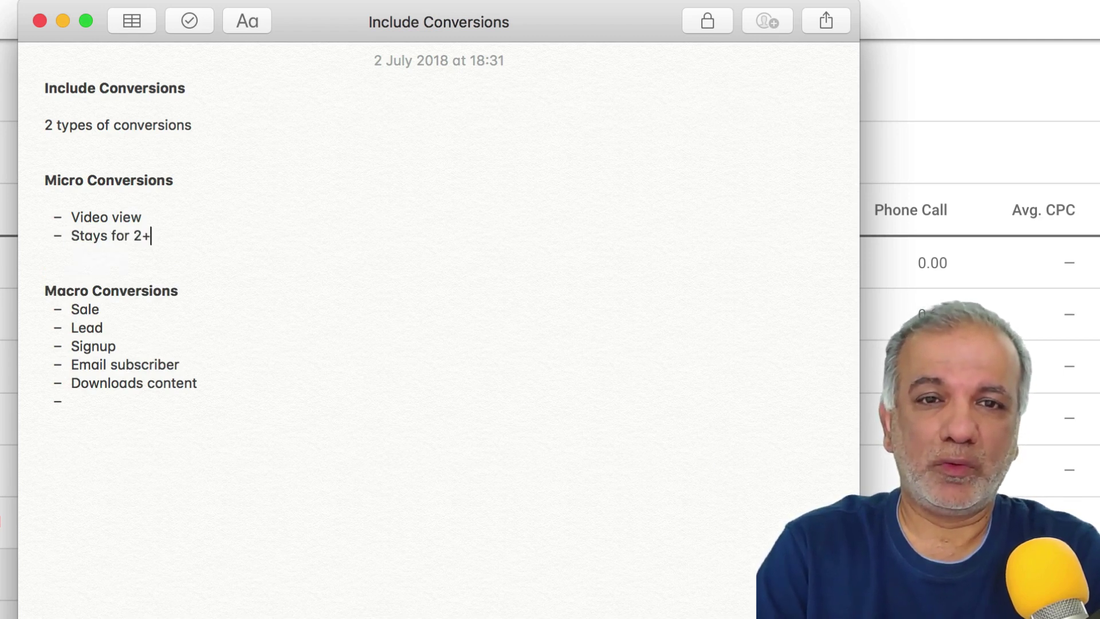
type(" mins/")
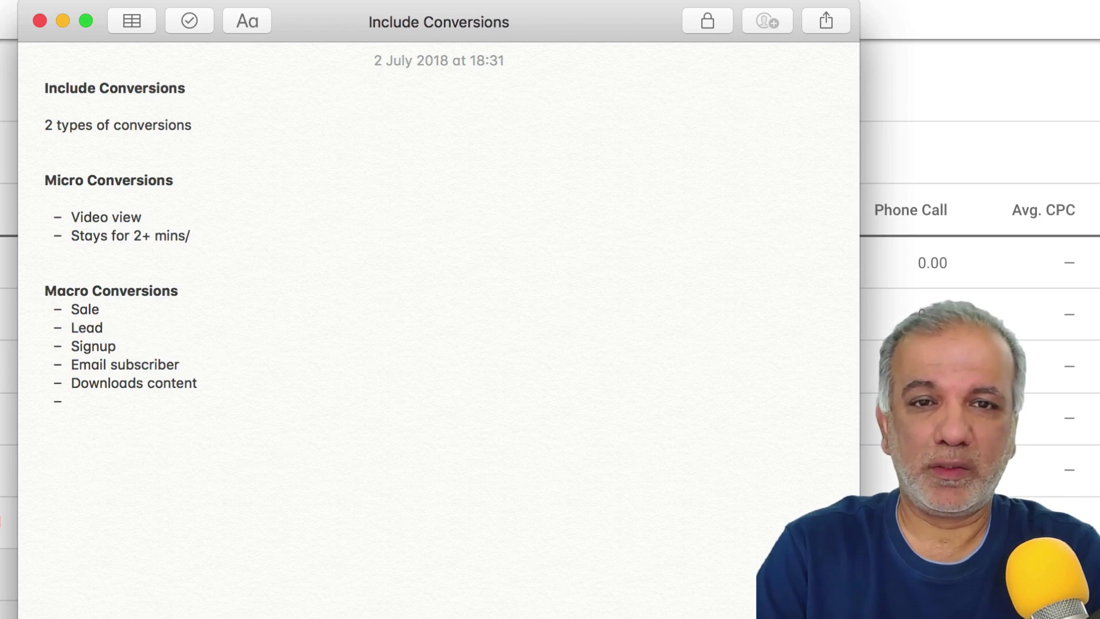
type("sessio")
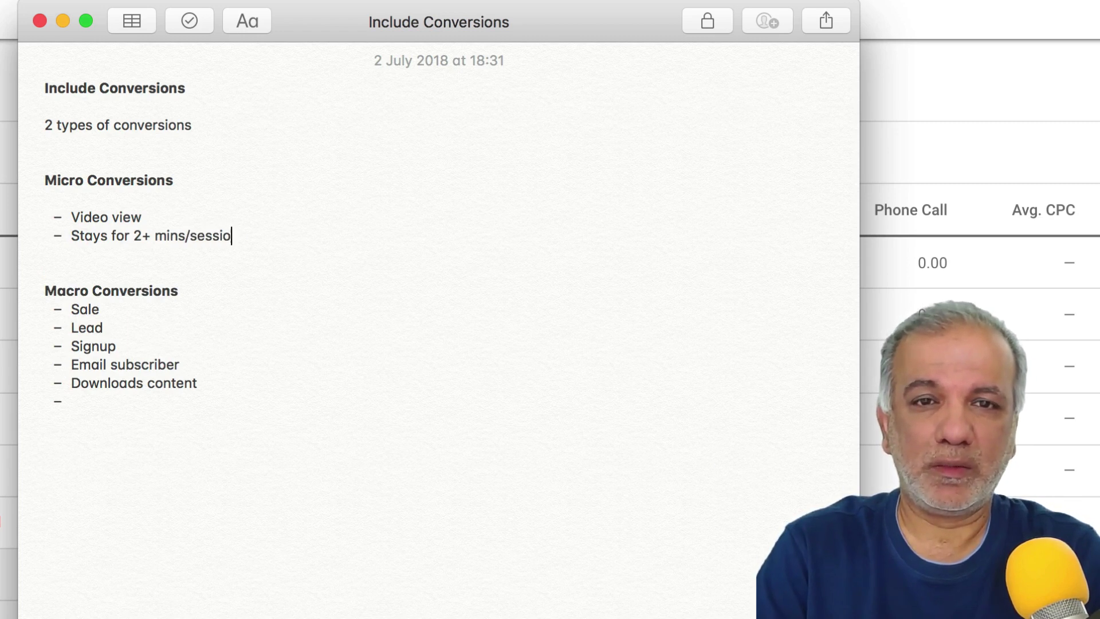
type("n")
Add "Visits 3+ pages/visit" to the Micro Conversions list, followed by an empty list item.
key("Return")
type("visits")
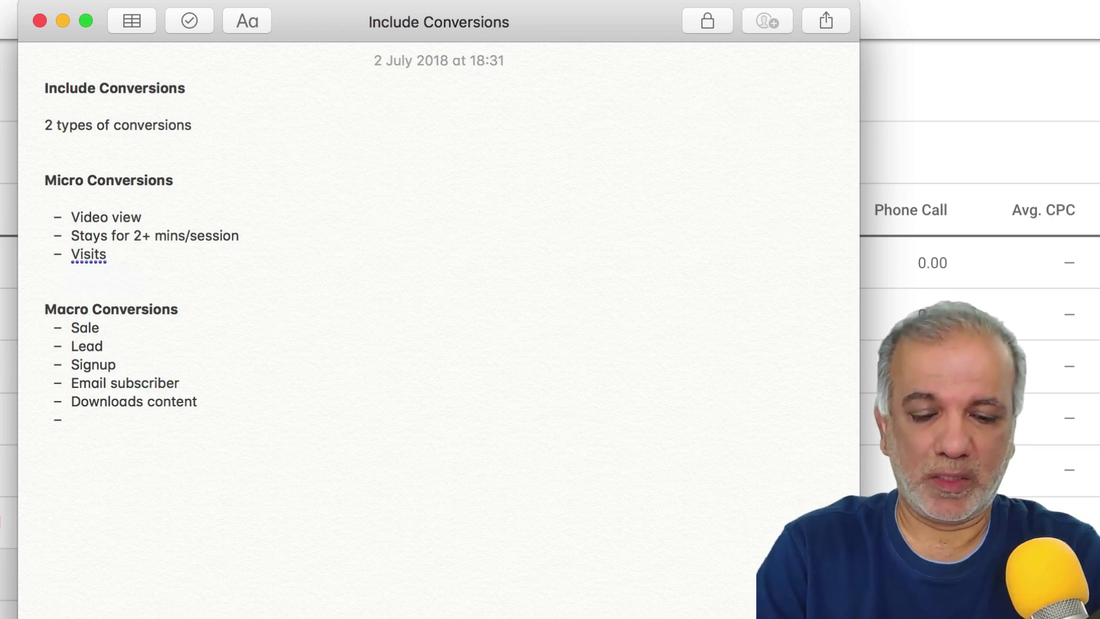
type(" 3+")
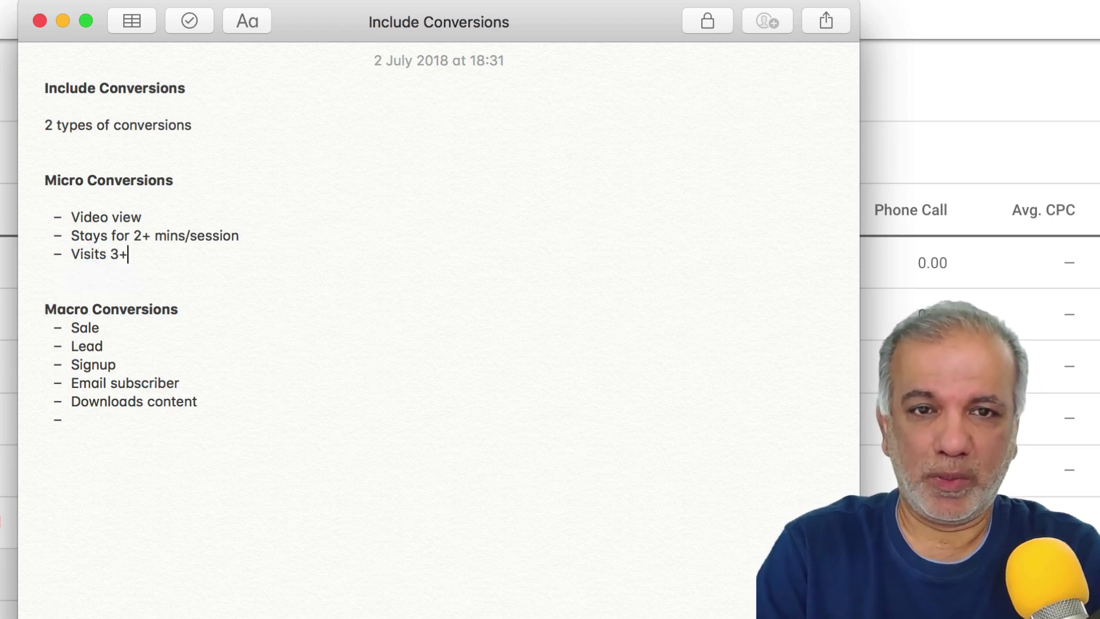
type(" pages/")
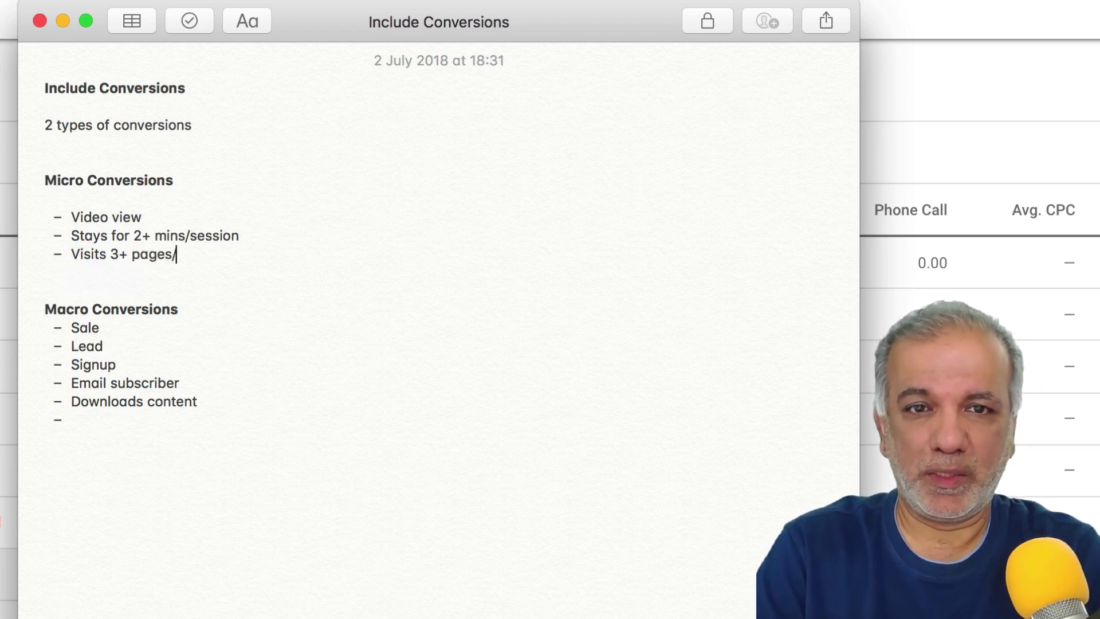
type("visit")
key("Return")
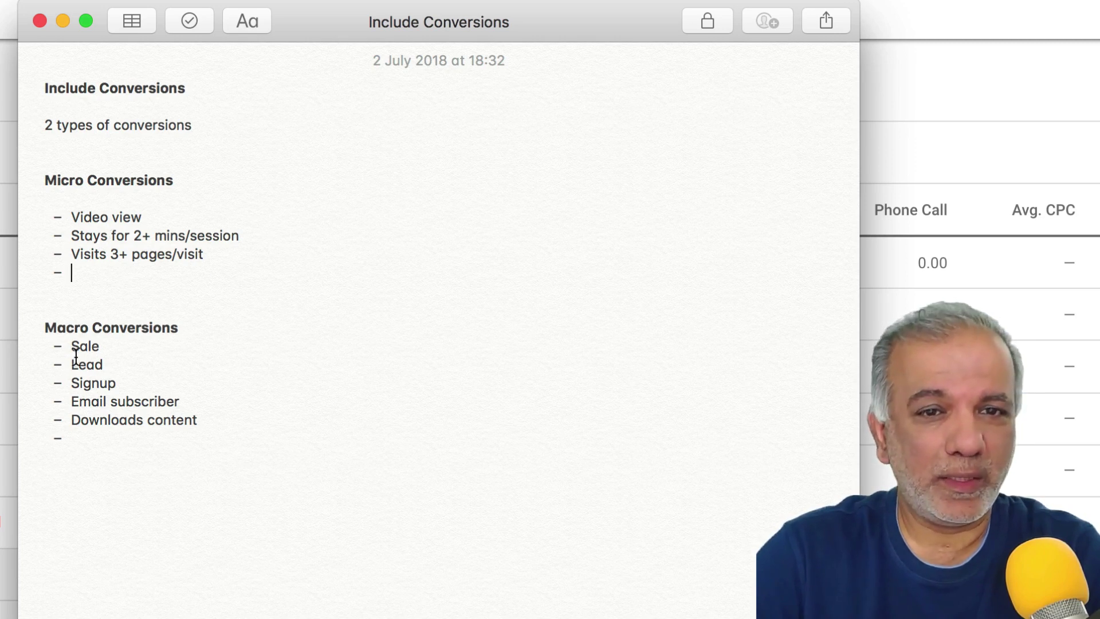
left_click_drag(121, 328, 126, 424)
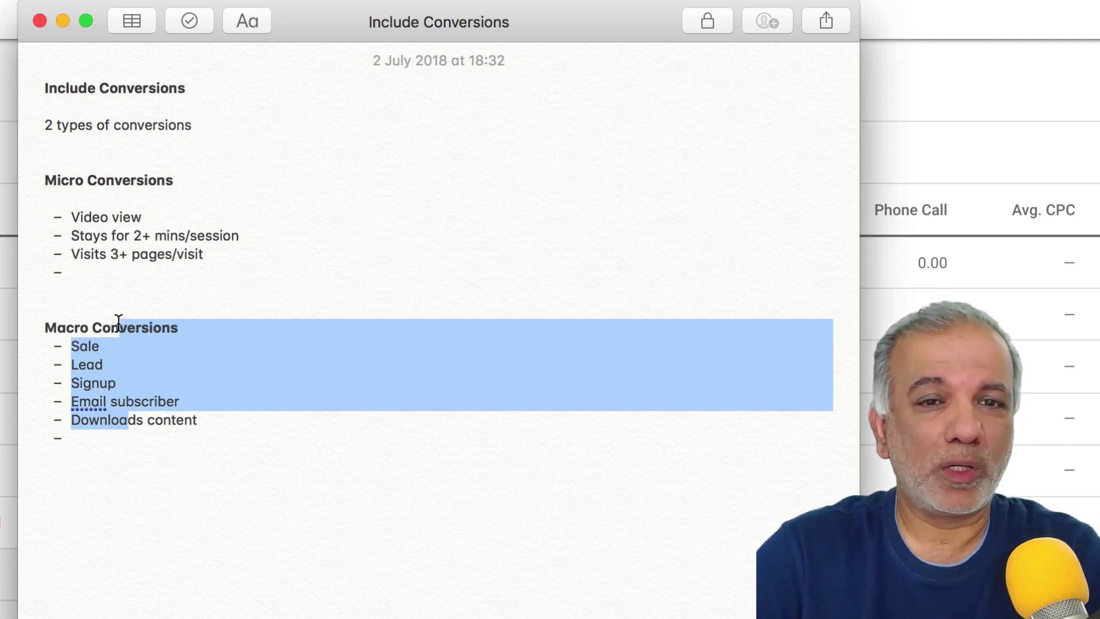
double_click(194, 167)
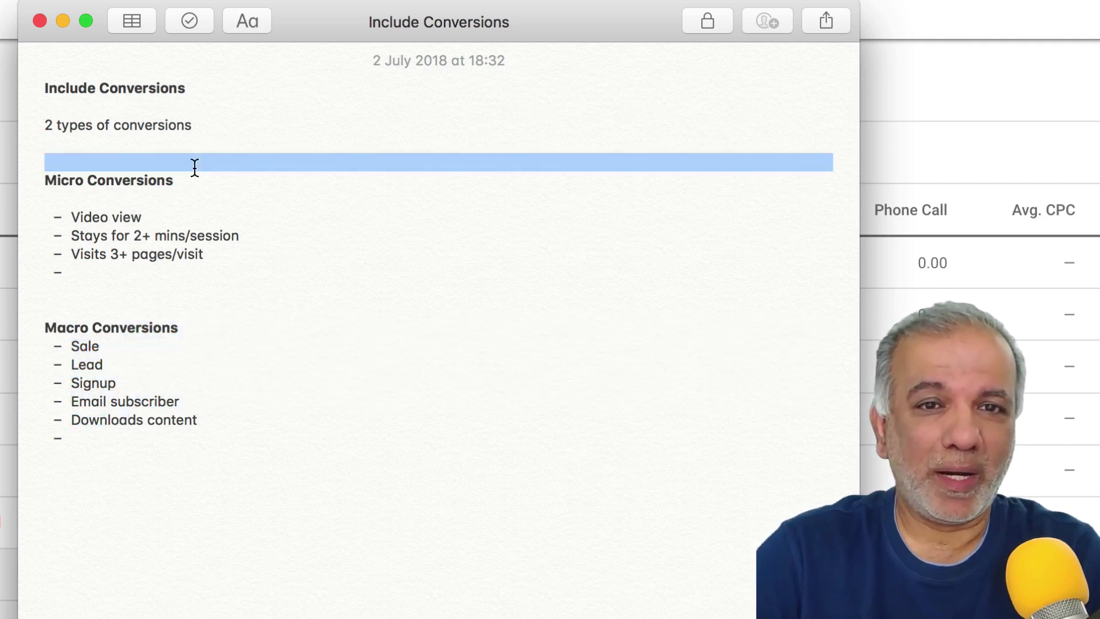
Append ">> All Conversions column" to the Micro Conversions heading.
left_click(195, 180)
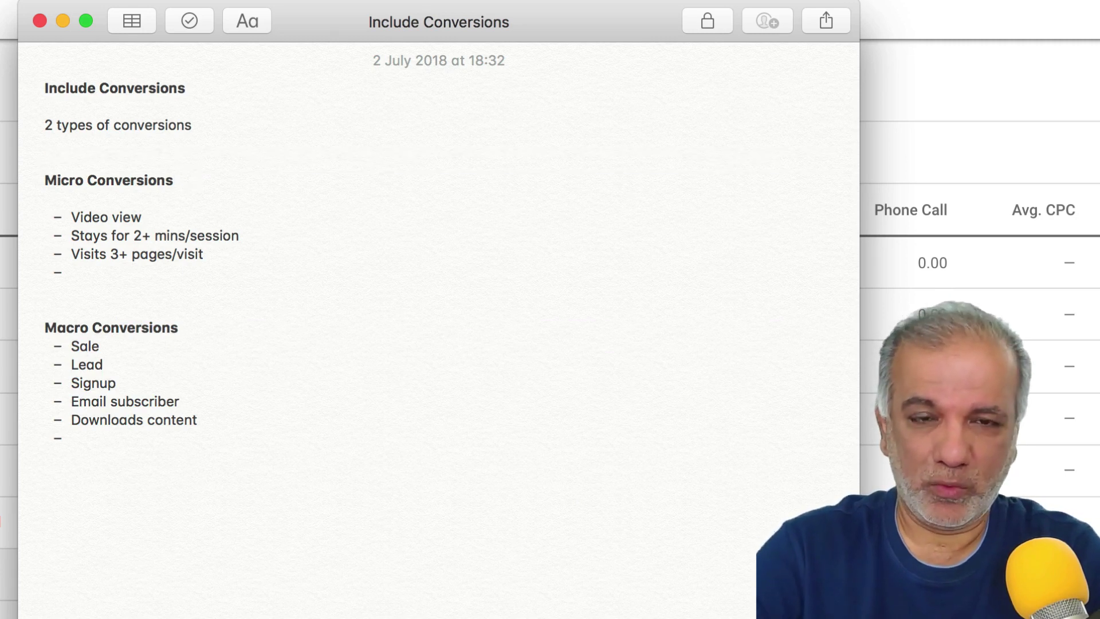
type(">> All")
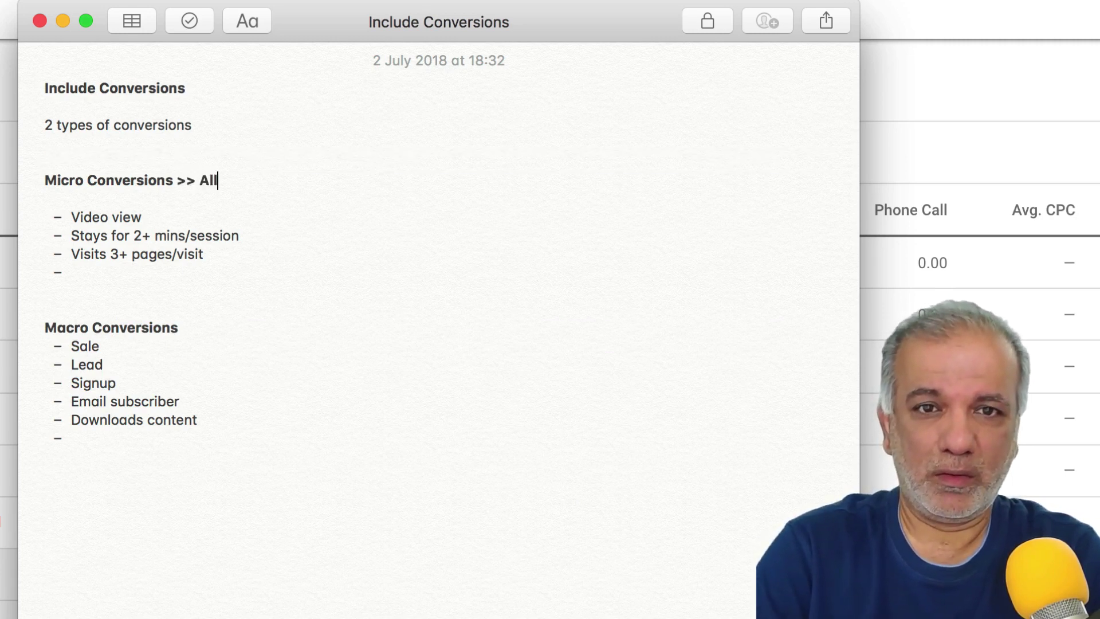
type(" COnve")
key("BackSpace")
key("BackSpace")
key("BackSpace")
key("BackSpace")
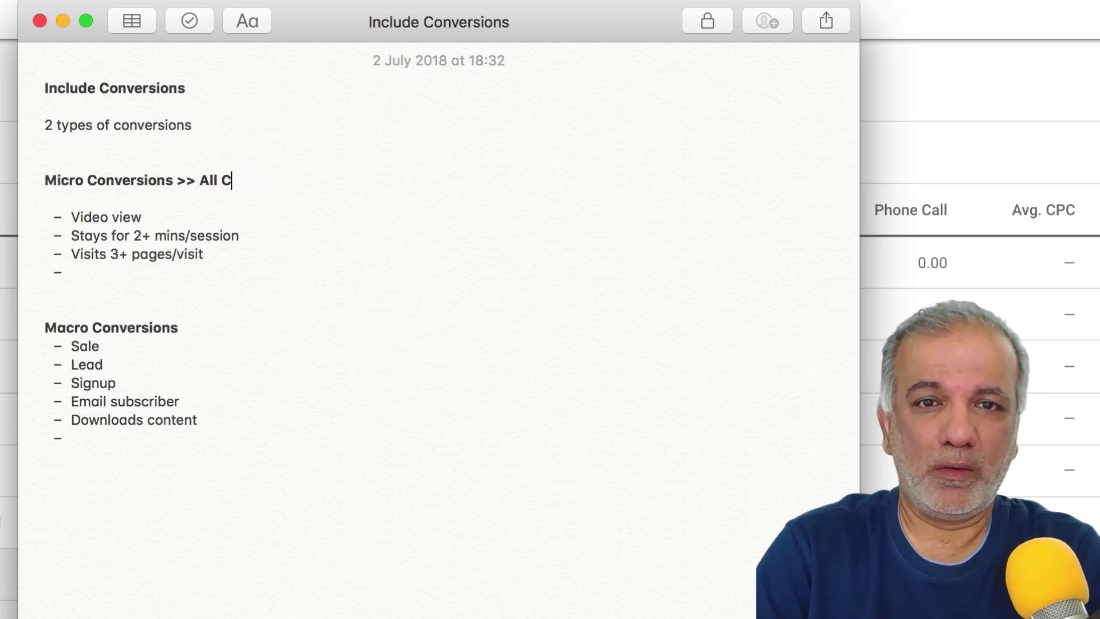
type("onversions")
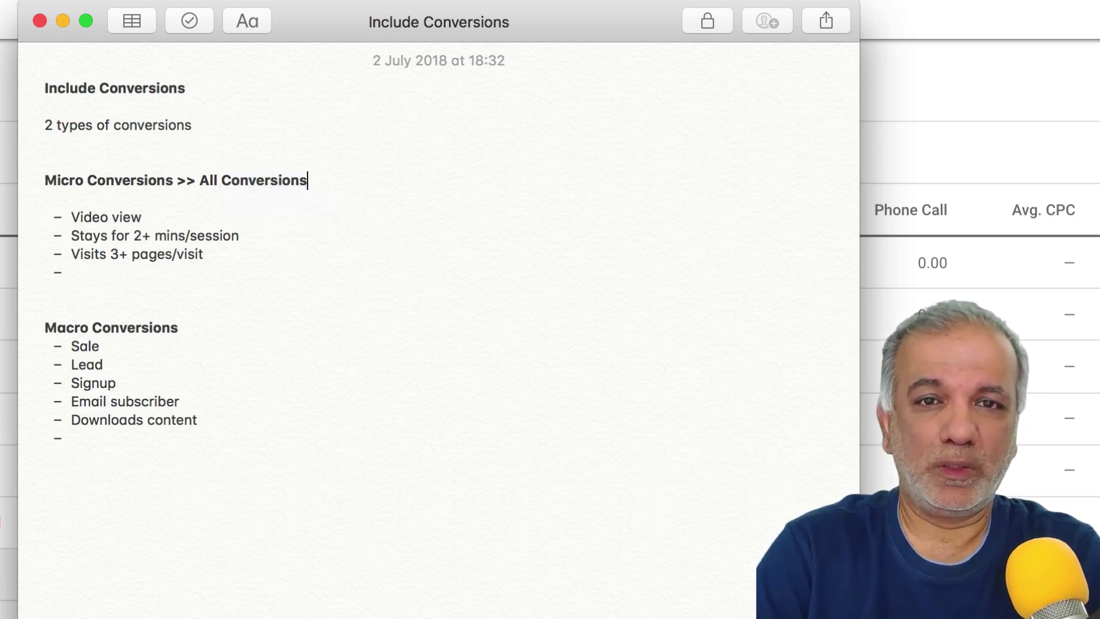
type(" column")
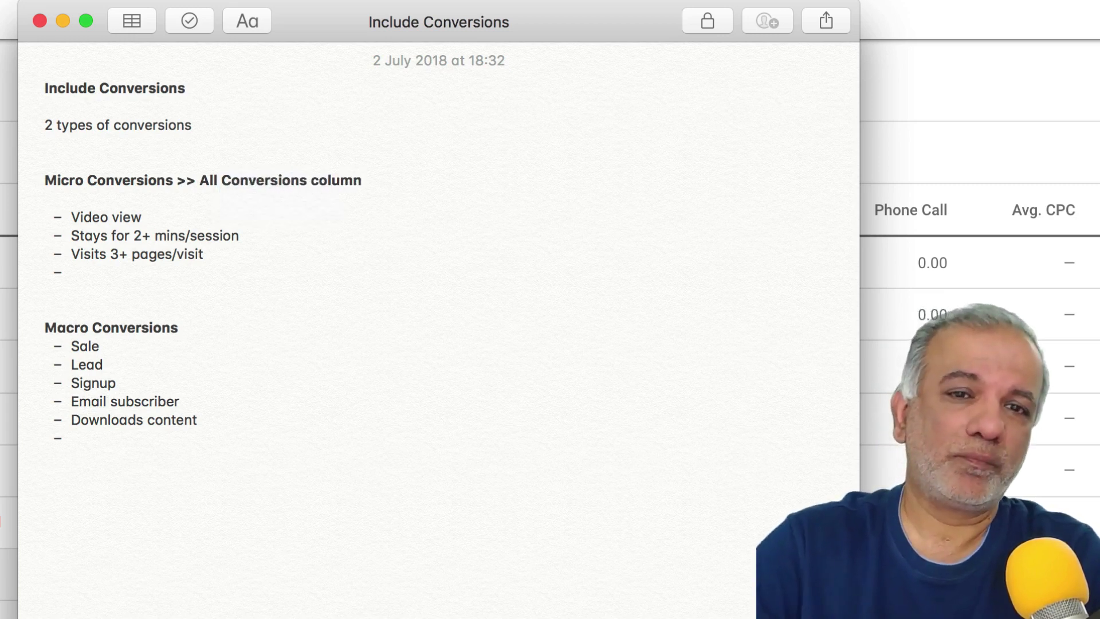
Append ">> Conversions" to the Macro Conversions heading.
left_click(201, 330)
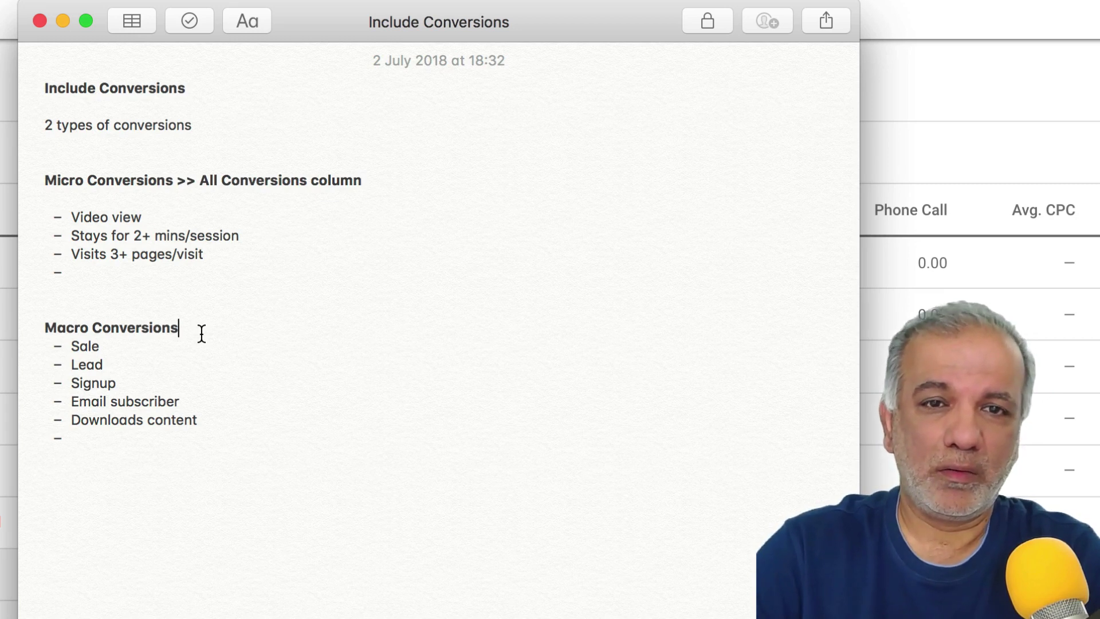
type(">>")
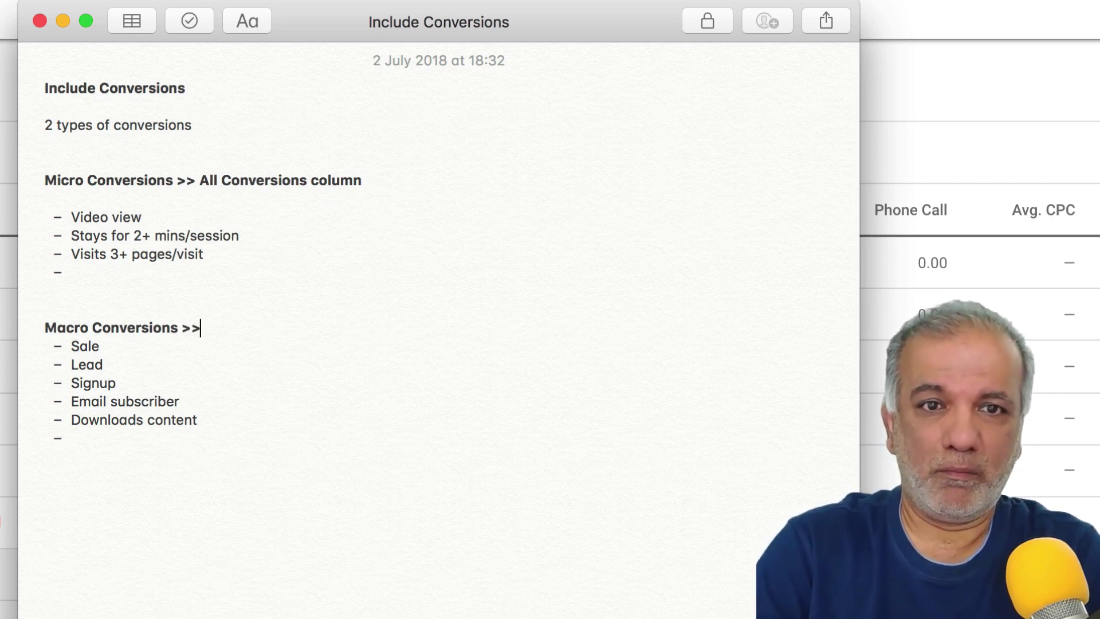
type(" Conversion")
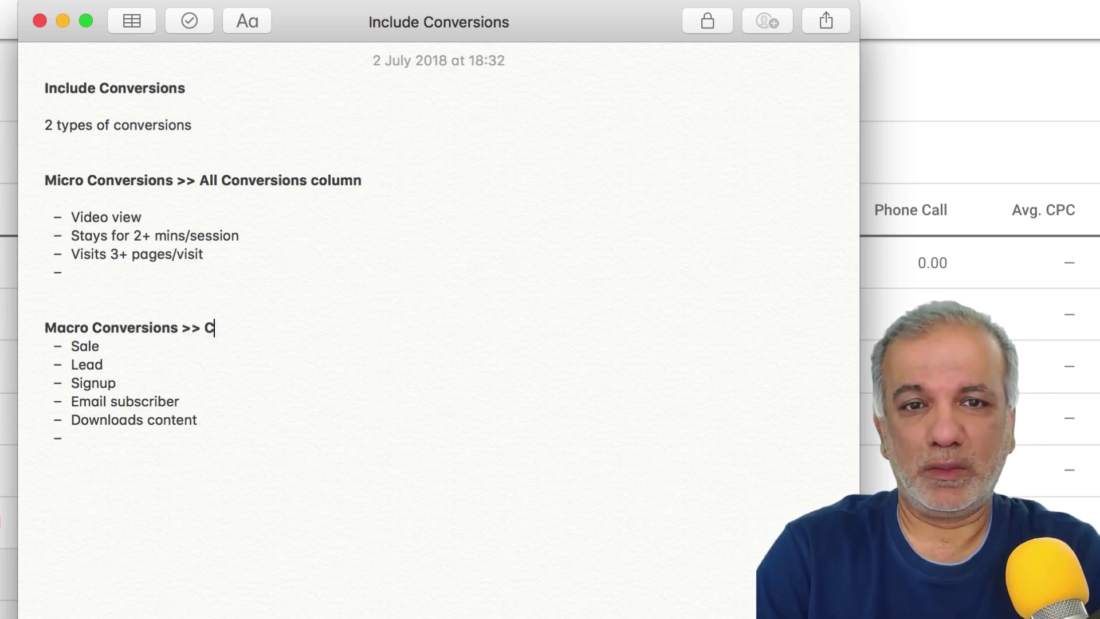
type("s")
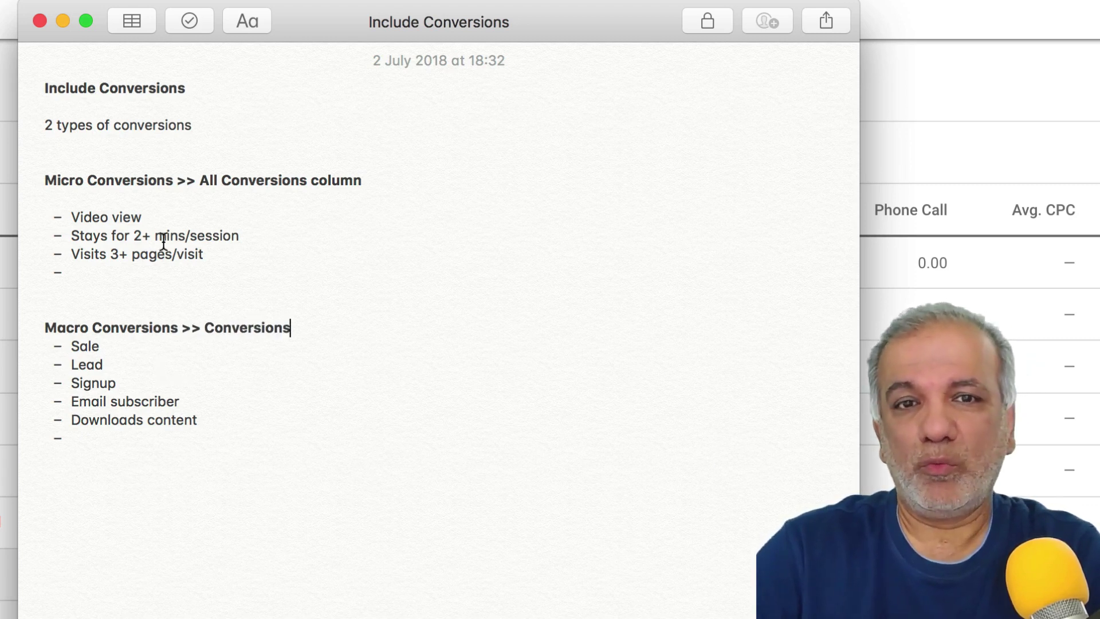
left_click(90, 183)
left_click_drag(90, 185, 130, 254)
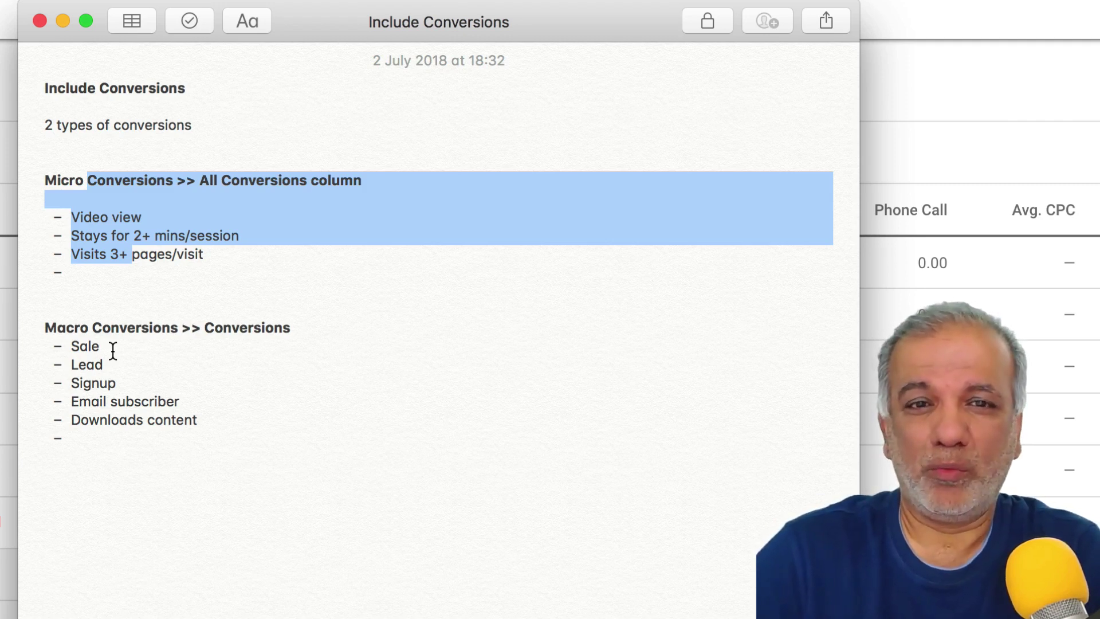
left_click_drag(78, 346, 102, 347)
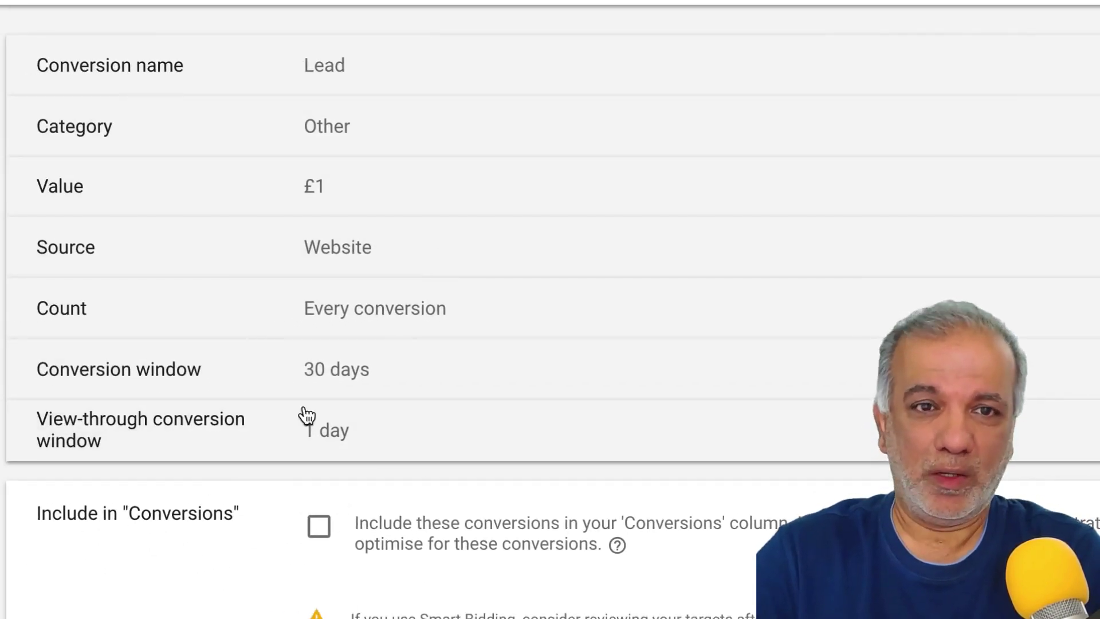
In Google AdWords, discard the unsaved change, rename the Lead conversion action as "2+ mins/Session" and save the name.
left_click(342, 80)
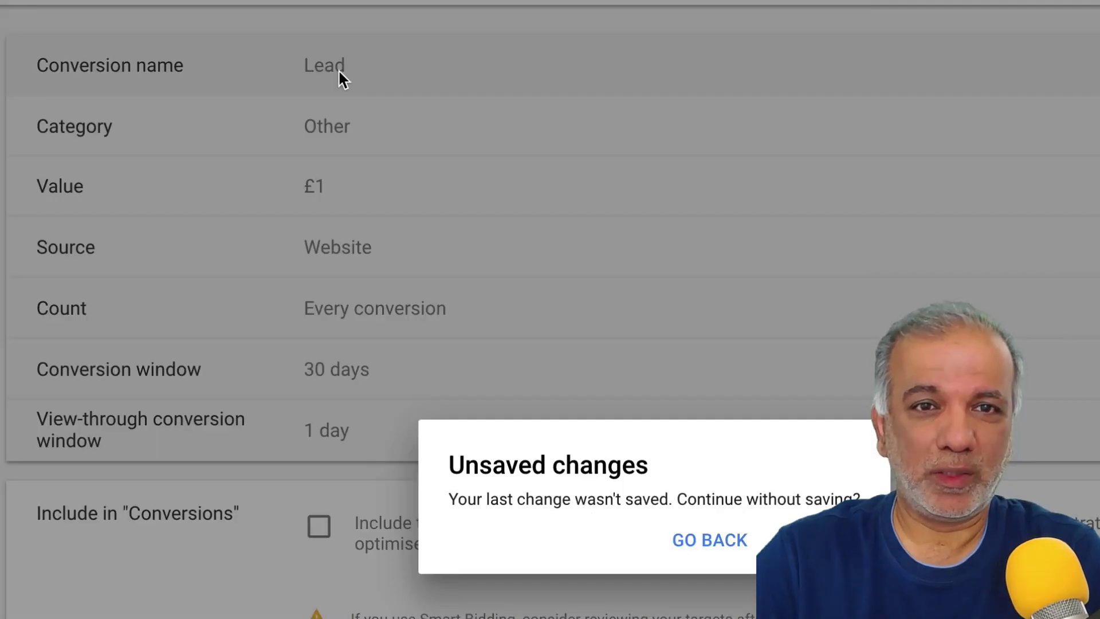
left_click(709, 542)
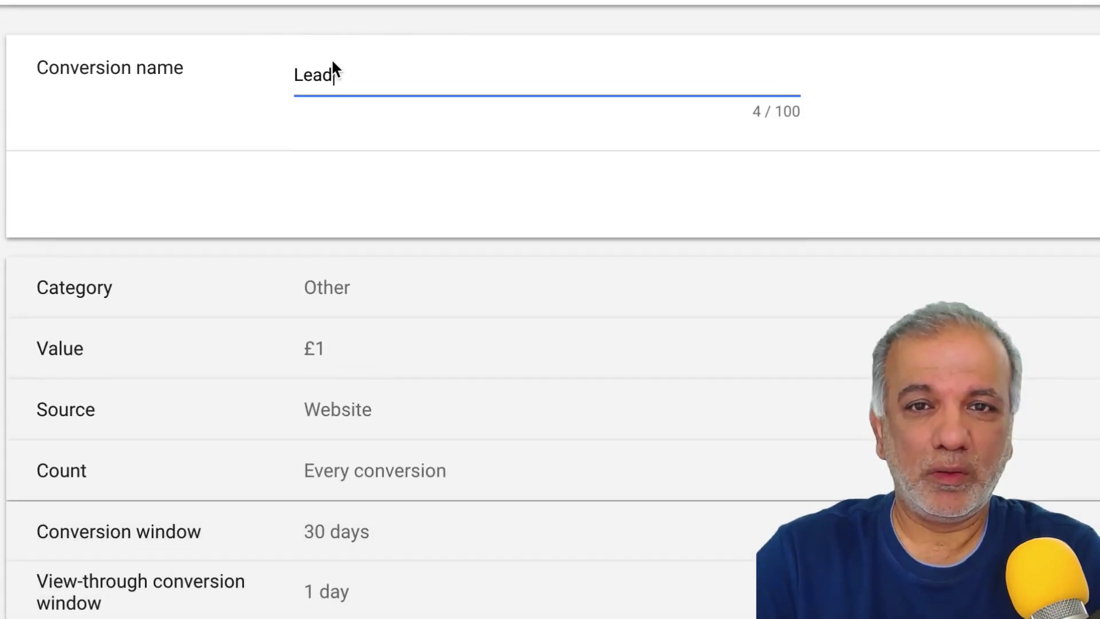
double_click(339, 78)
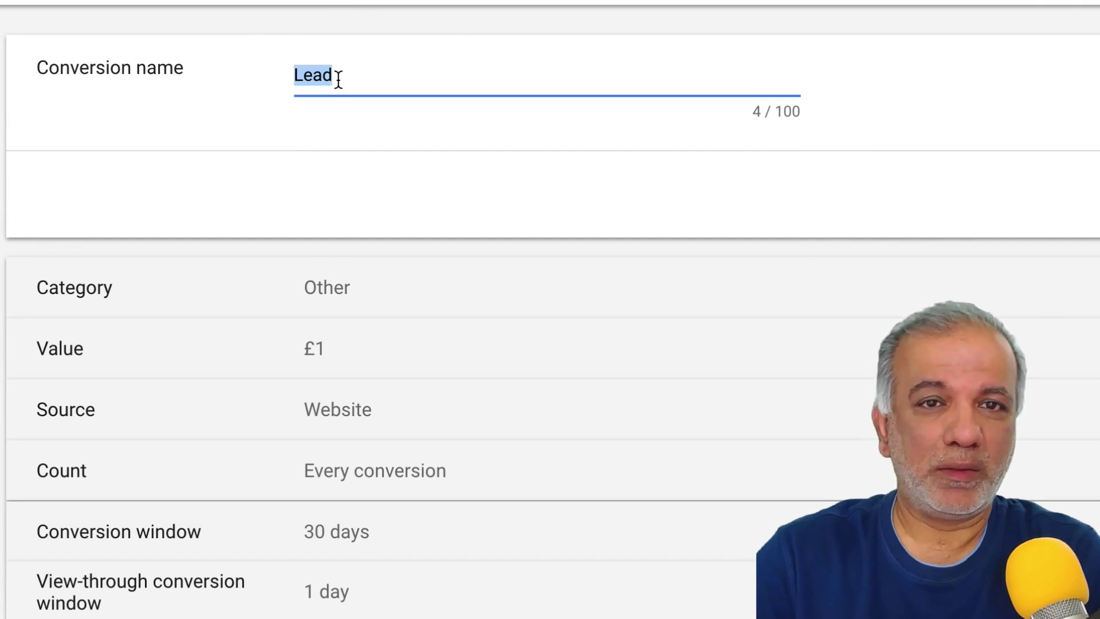
type("2")
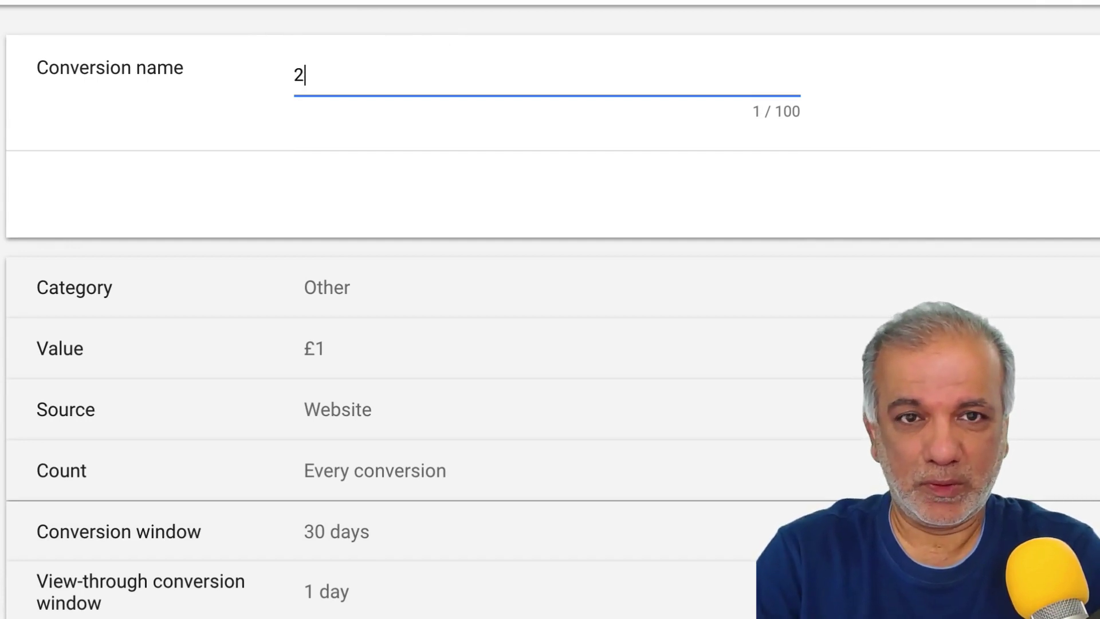
type("+")
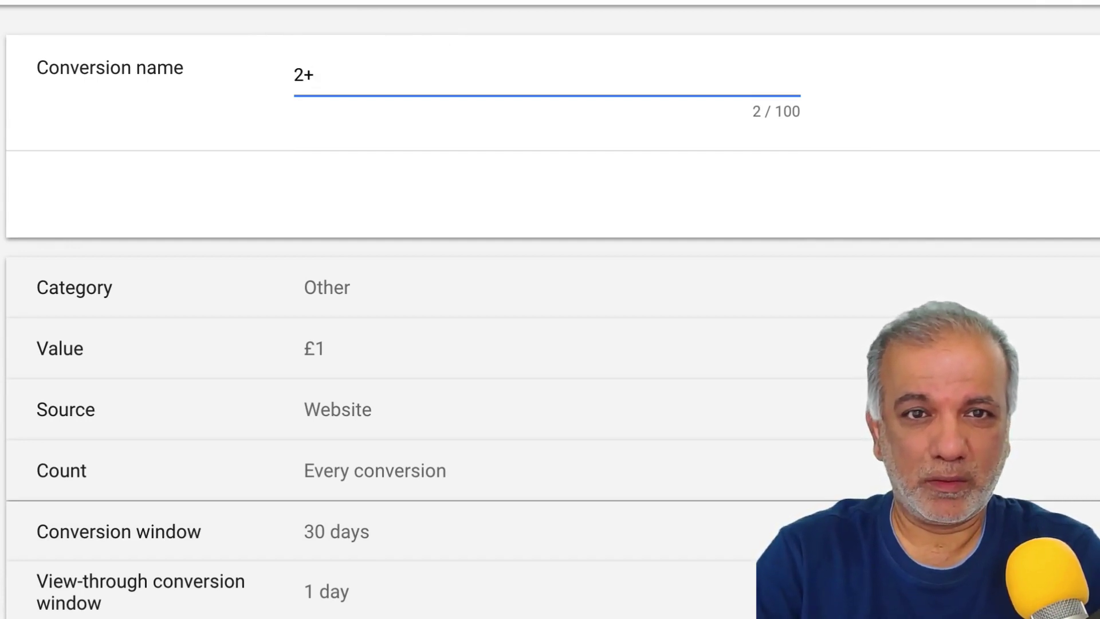
type(" mins/")
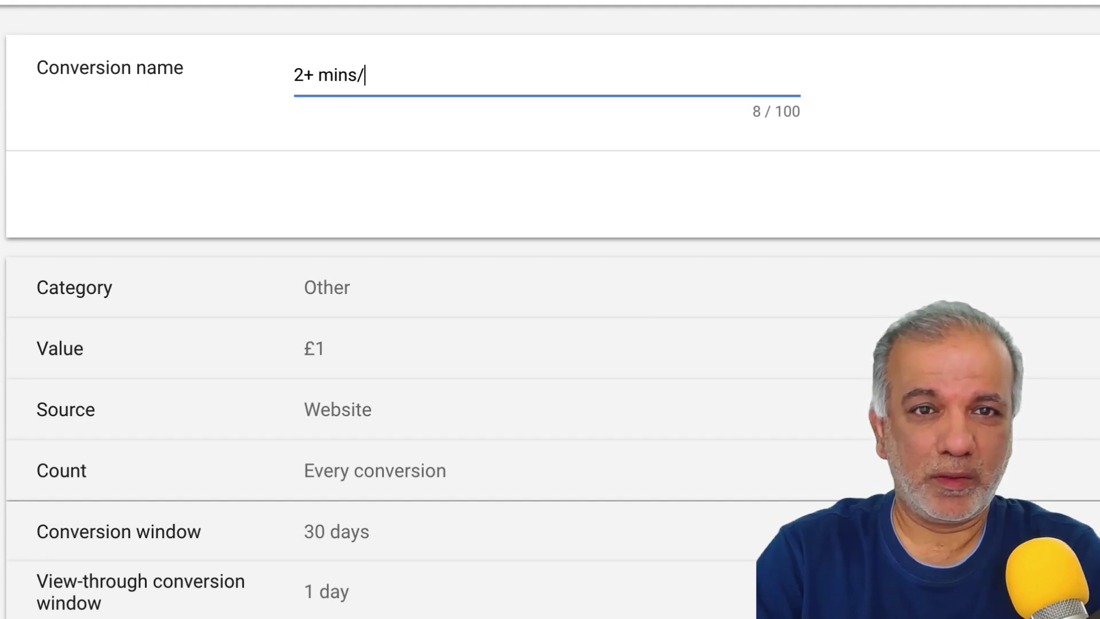
key("BackSpace")
type("Session")
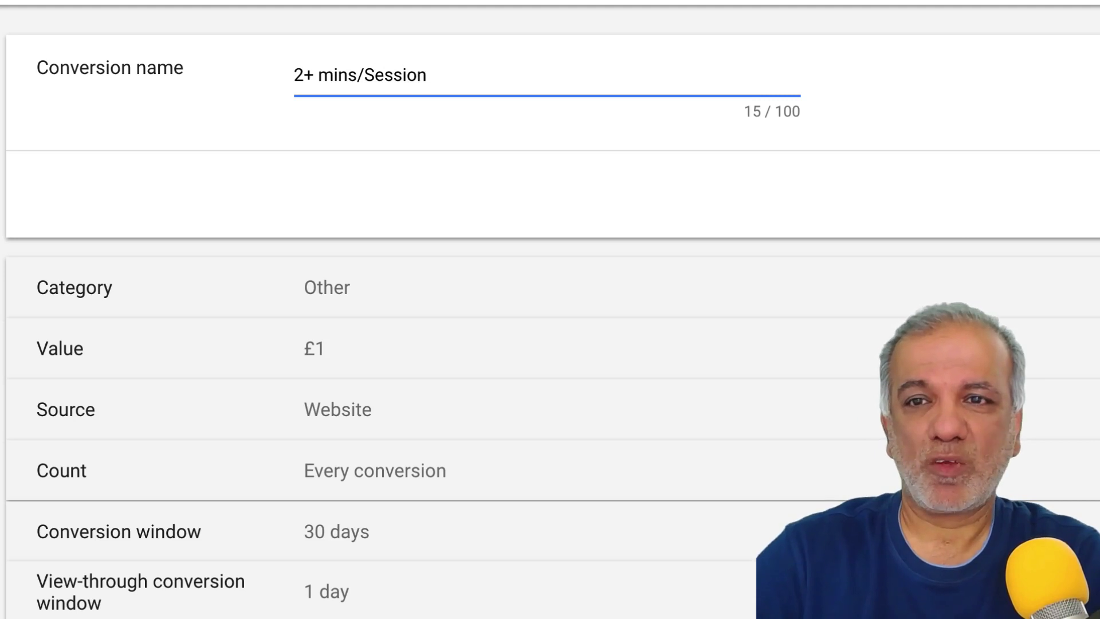
left_click(1098, 193)
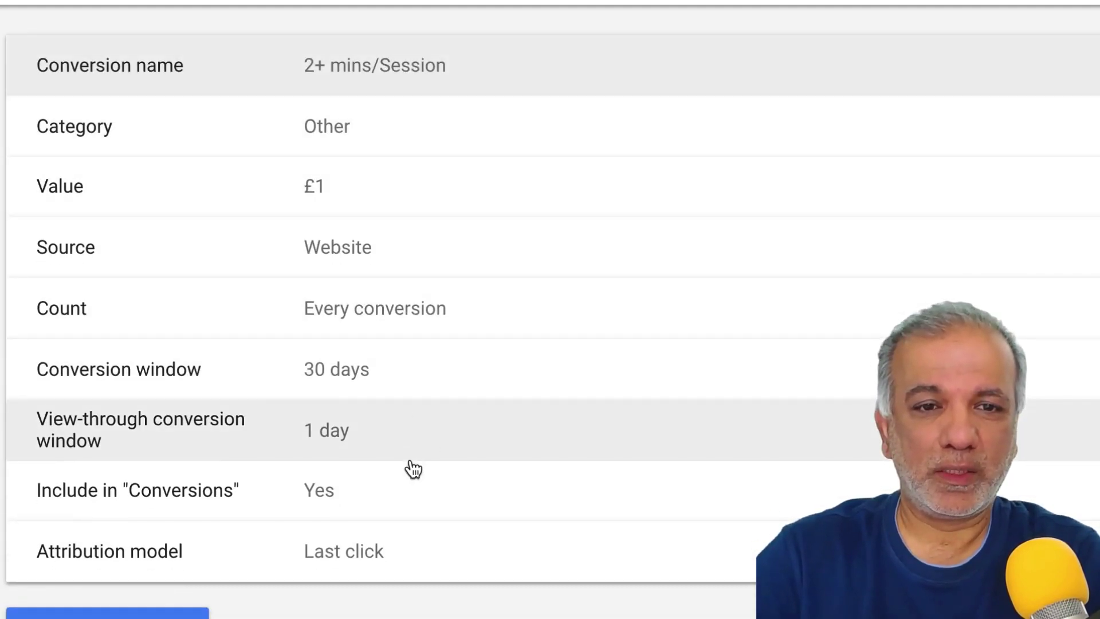
Open the Include in "Conversions" setting of the 2+ mins/Session action and turn off its inclusion in the 'Conversions' column.
left_click(351, 485)
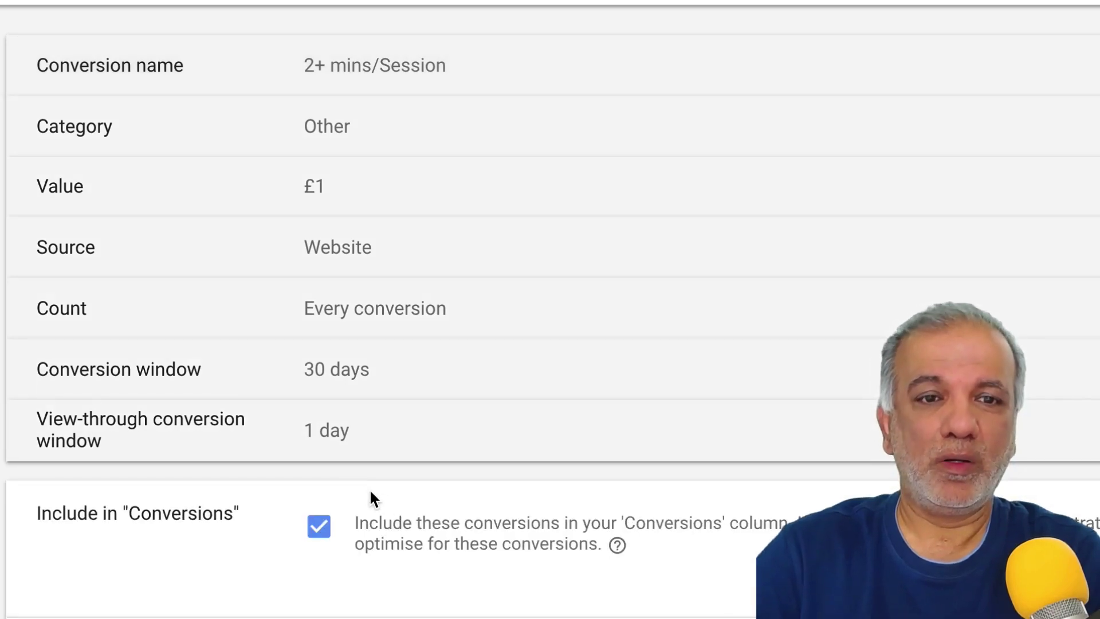
left_click(319, 528)
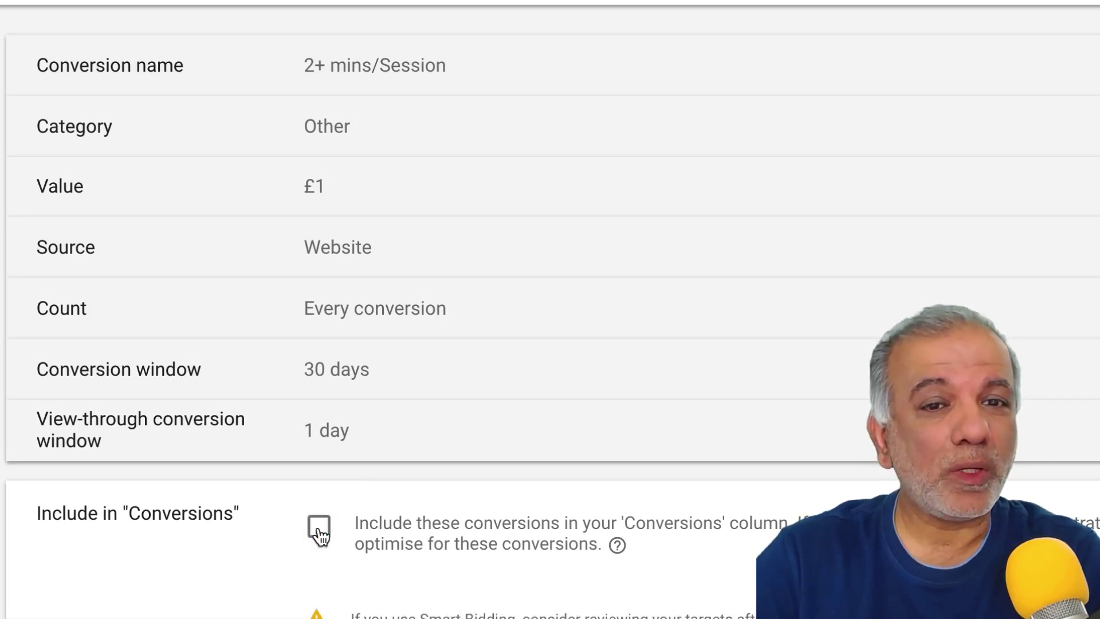